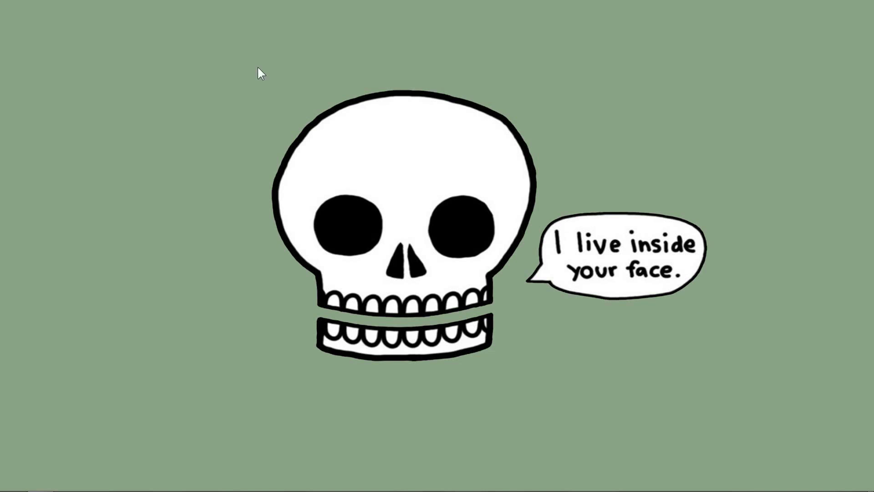
Preview the source photo 1_model2.jpg from the Double folder, and minimize the folder window
click(40, 483)
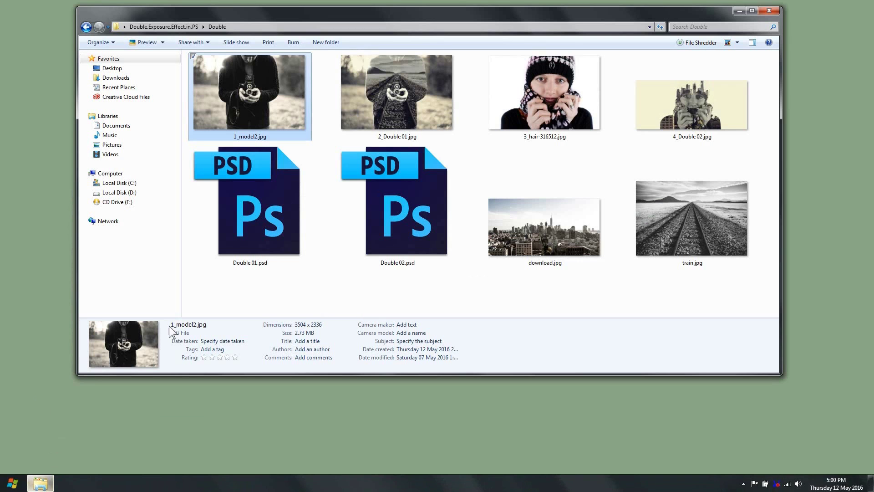
double_click(256, 120)
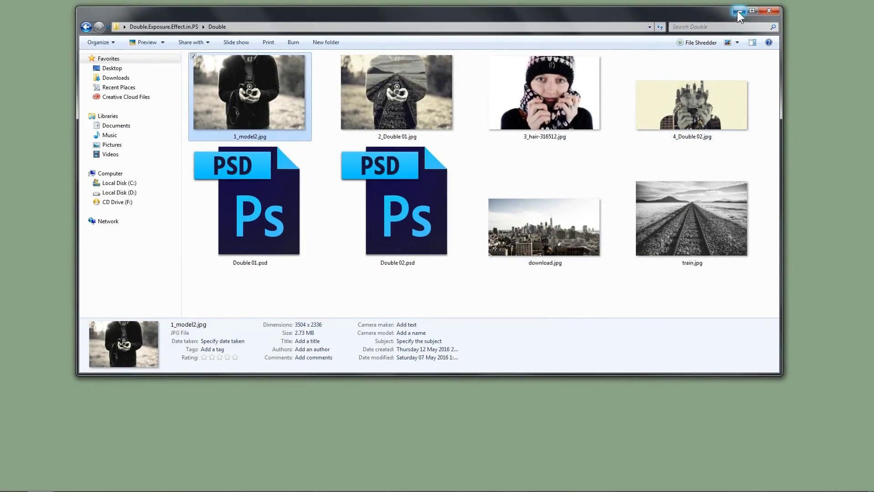
click(738, 10)
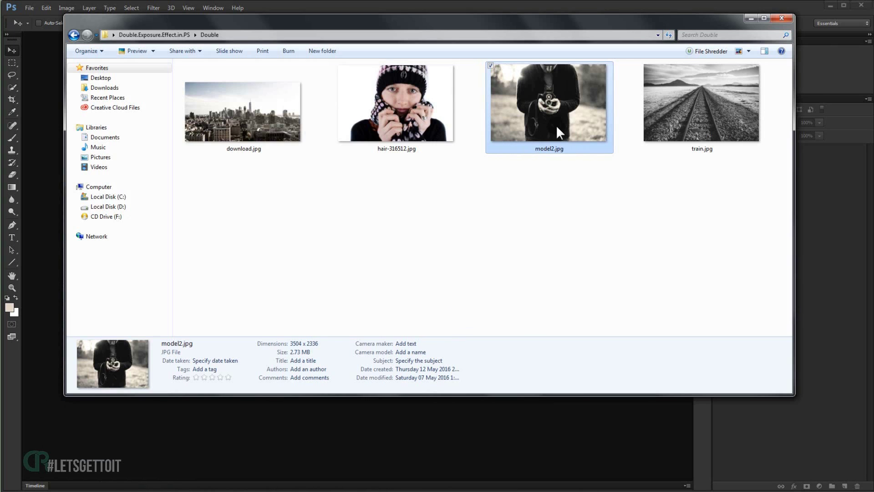
Open model2.jpg in Photoshop and select the whole man with the Quick Selection tool
drag(552, 128, 450, 433)
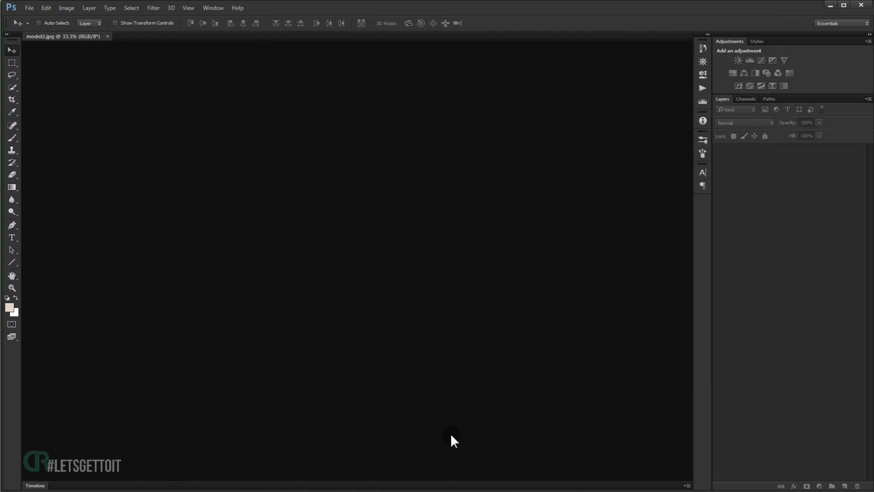
key(ctrl+0)
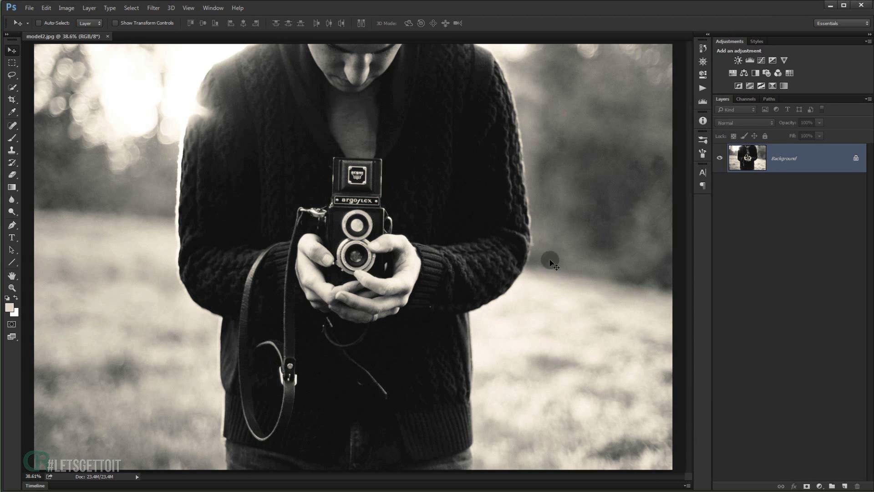
drag(16, 86, 42, 87)
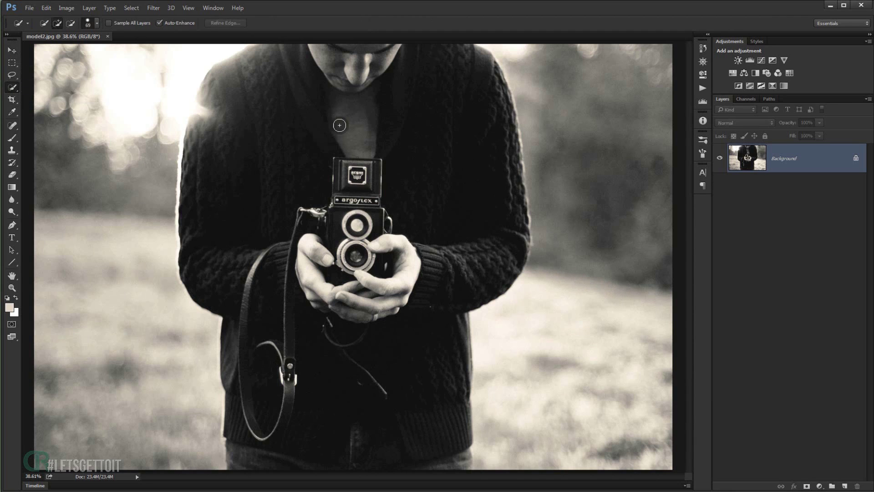
mouse_move(381, 49)
mouse_down()
mouse_move(212, 118)
mouse_move(203, 112)
mouse_move(196, 130)
mouse_move(201, 98)
mouse_move(193, 149)
mouse_move(204, 200)
mouse_move(314, 254)
mouse_move(349, 287)
mouse_move(369, 73)
mouse_move(433, 88)
mouse_move(435, 62)
mouse_move(496, 160)
mouse_move(498, 253)
mouse_move(326, 312)
mouse_move(275, 360)
mouse_move(384, 382)
mouse_move(413, 436)
mouse_move(429, 446)
mouse_up()
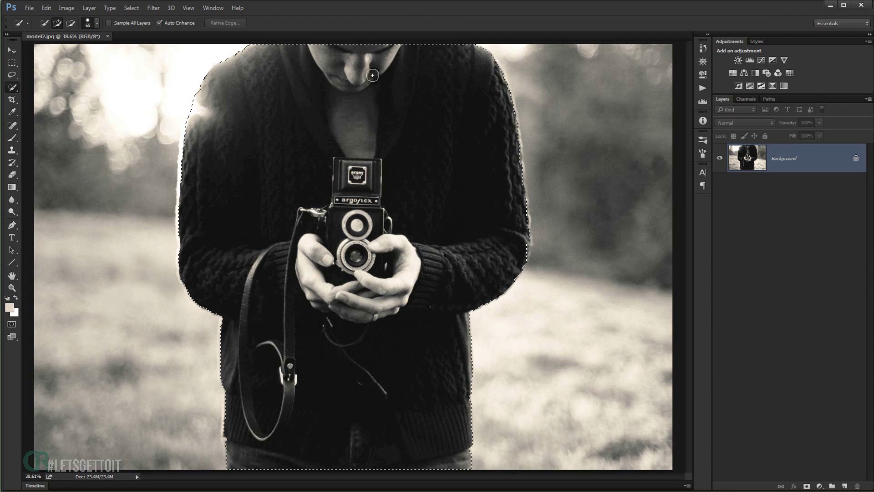
mouse_move(183, 237)
mouse_down()
mouse_move(235, 289)
mouse_move(393, 281)
mouse_move(450, 302)
mouse_move(465, 331)
mouse_move(465, 298)
mouse_up()
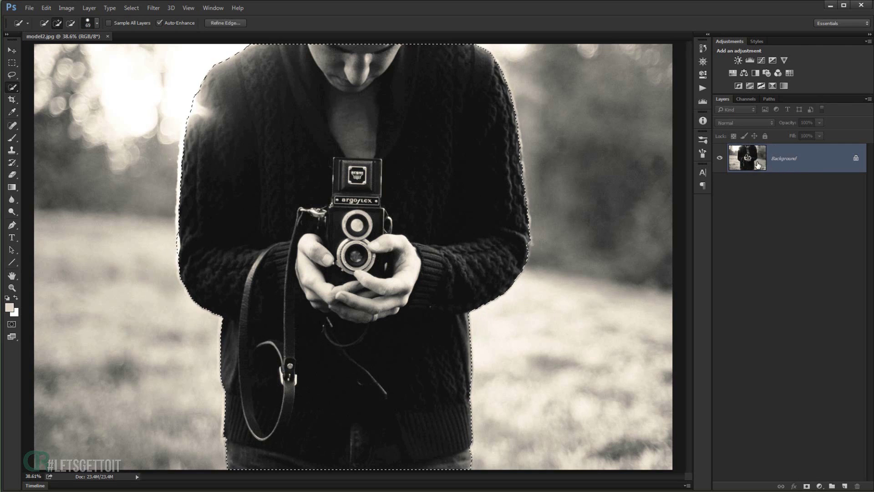
Duplicate the Background layer and mask the copy with the selection, checking the cutout with the original layer temporarily hidden
drag(758, 165, 846, 479)
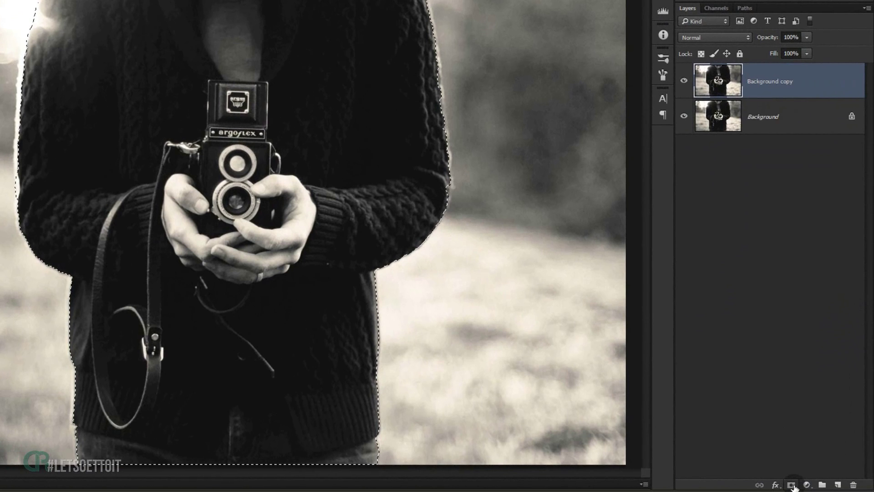
click(793, 485)
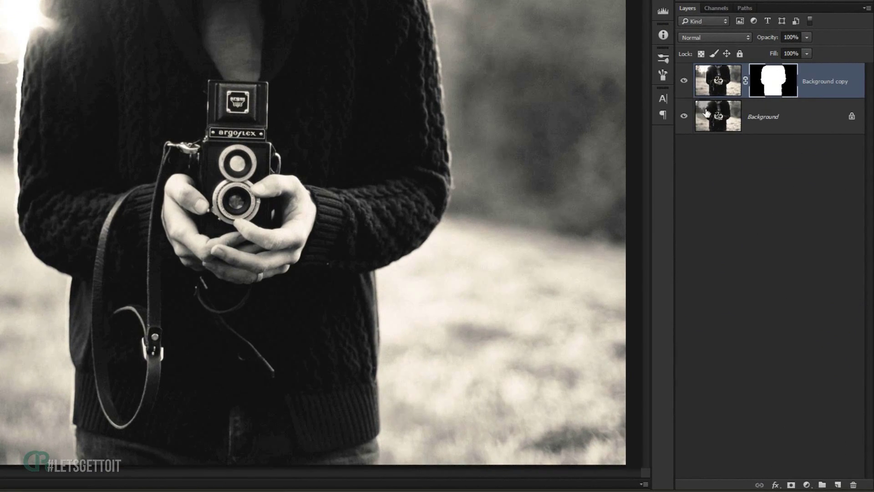
click(682, 118)
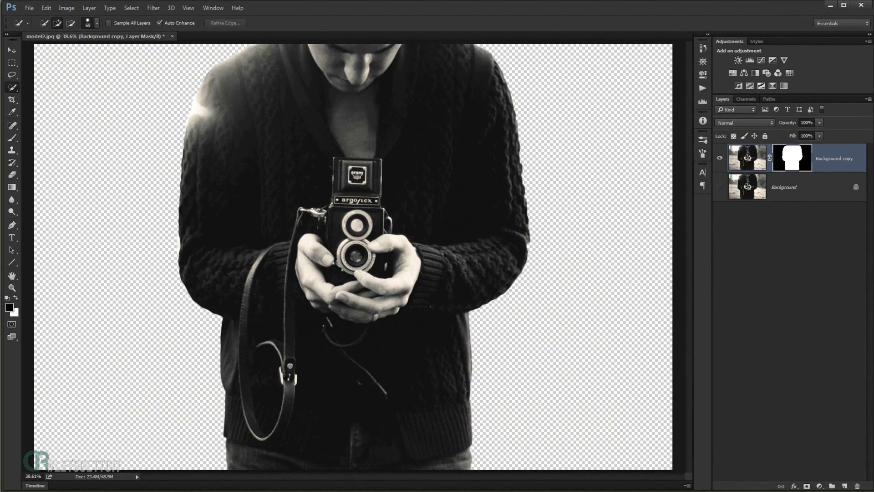
click(11, 50)
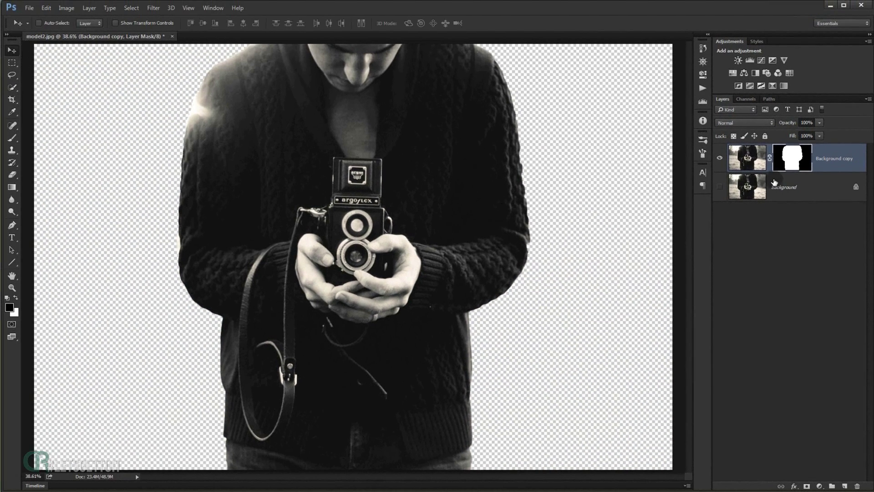
click(720, 186)
click(765, 157)
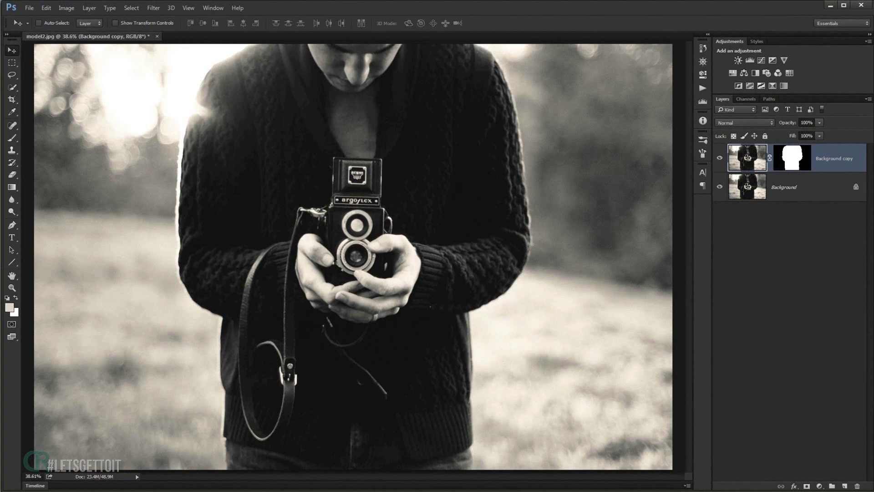
Open train.jpg from the Double folder and bring its image into the model2.jpg document as a new top layer
key(alt+Tab)
click(717, 137)
drag(717, 136, 16, 366)
drag(152, 123, 213, 168)
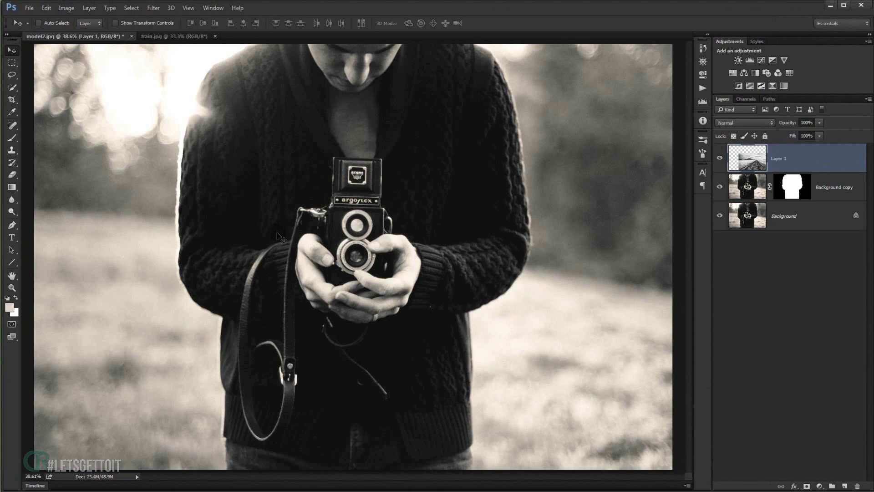
Move the railway image up and to the left so it lies over the man
scroll(482, 346, down, 2)
key(ctrl+t)
drag(482, 346, 397, 251)
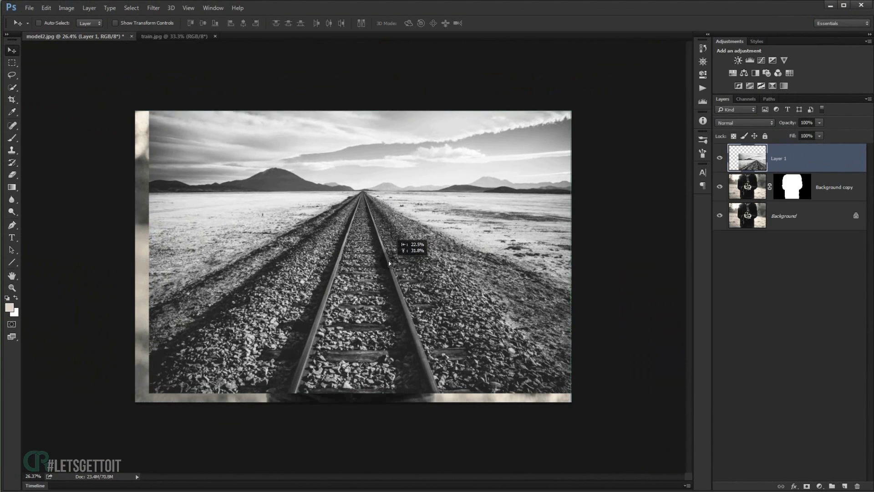
key(Return)
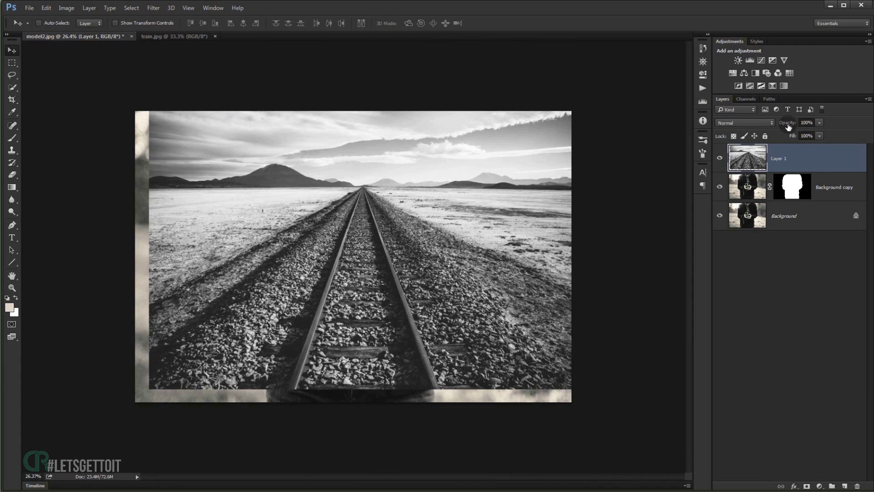
Lower Layer 1's opacity to 77% and enlarge the railway image to about 108.8% so it covers the whole canvas
drag(790, 126, 781, 128)
key(ctrl+t)
drag(572, 390, 590, 401)
drag(491, 359, 483, 362)
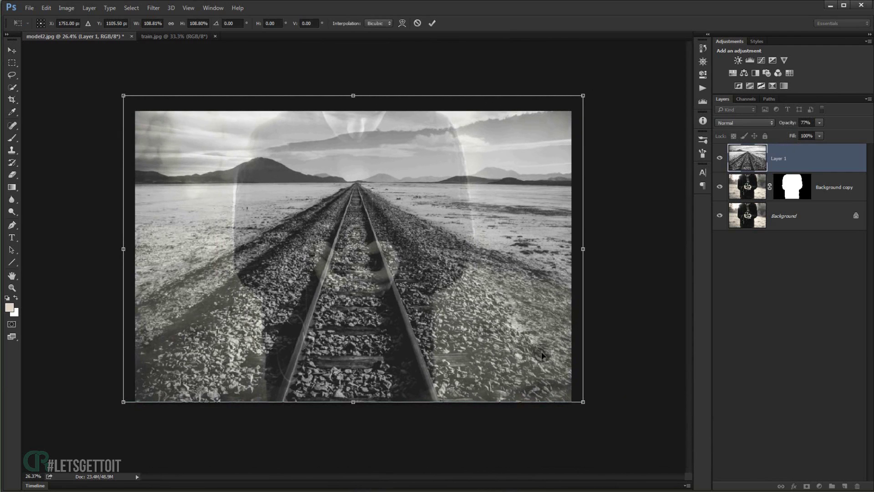
key(Return)
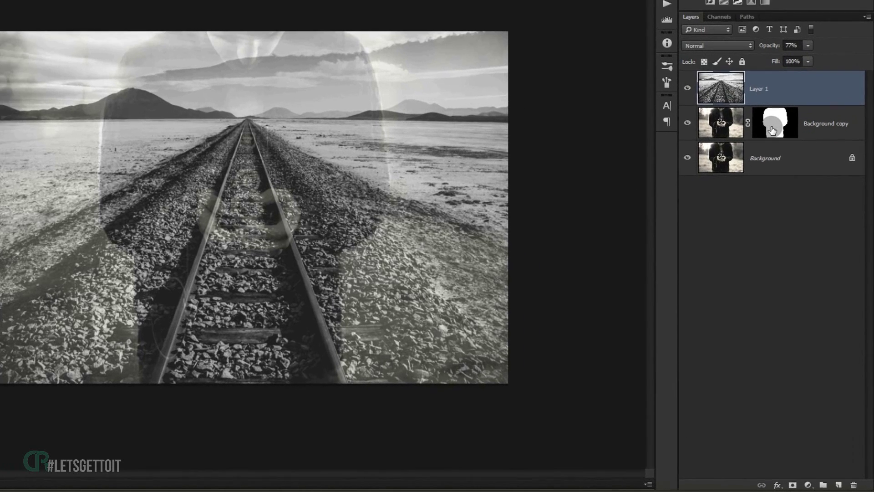
Copy the layer mask of Background copy onto Layer 1 to confine the railway image to the man's silhouette
key(alt)
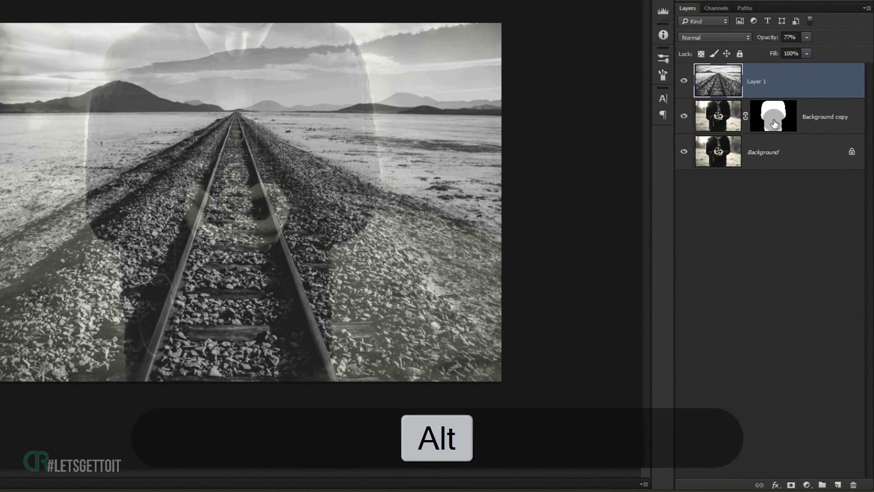
drag(775, 114, 770, 85)
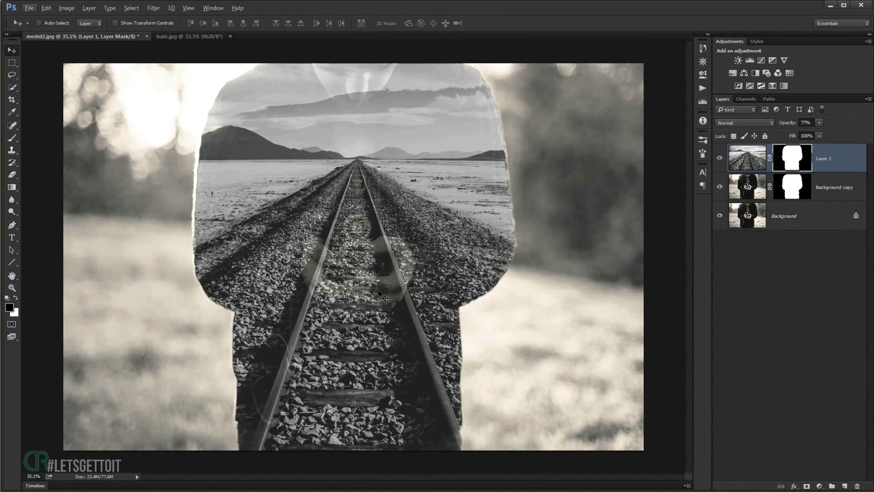
key(ctrl+minus)
scroll(396, 301, down, 1)
scroll(387, 291, up, 2)
scroll(373, 273, down, 1)
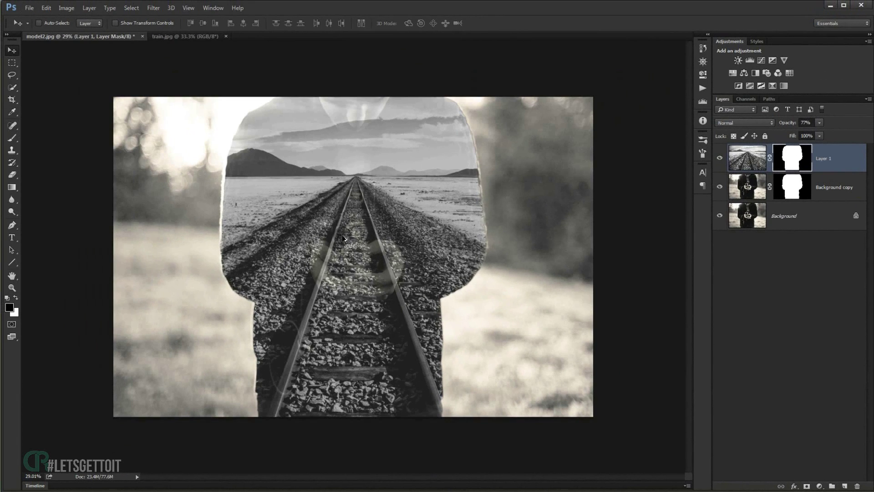
scroll(366, 264, up, 1)
Set Layer 1's opacity to 75%
click(807, 123)
drag(812, 123, 803, 122)
text(75)
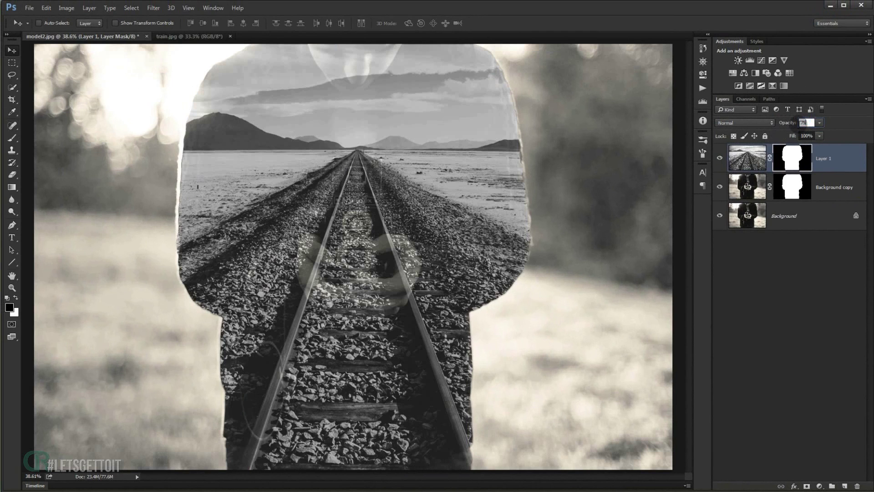
key(Return)
scroll(402, 254, down, 2)
scroll(406, 255, up, 2)
Unlink Layer 1's mask and fine-tune the vertical position of the railway image inside the silhouette
click(769, 159)
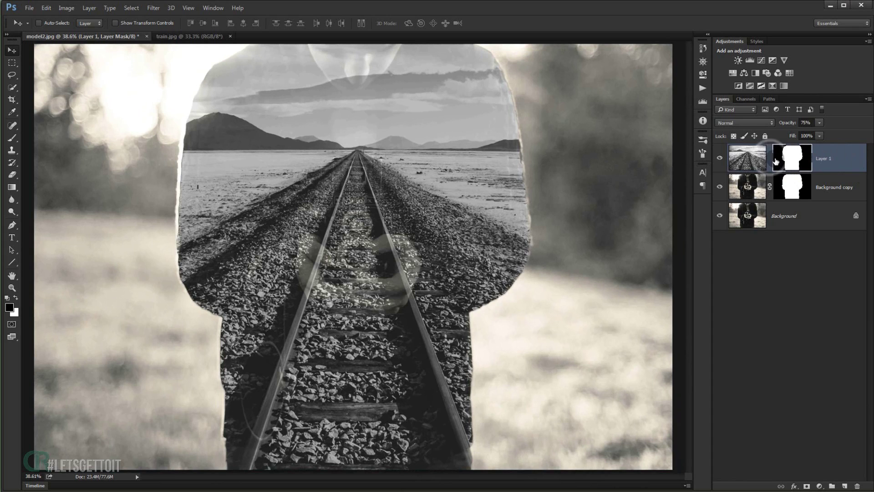
click(756, 159)
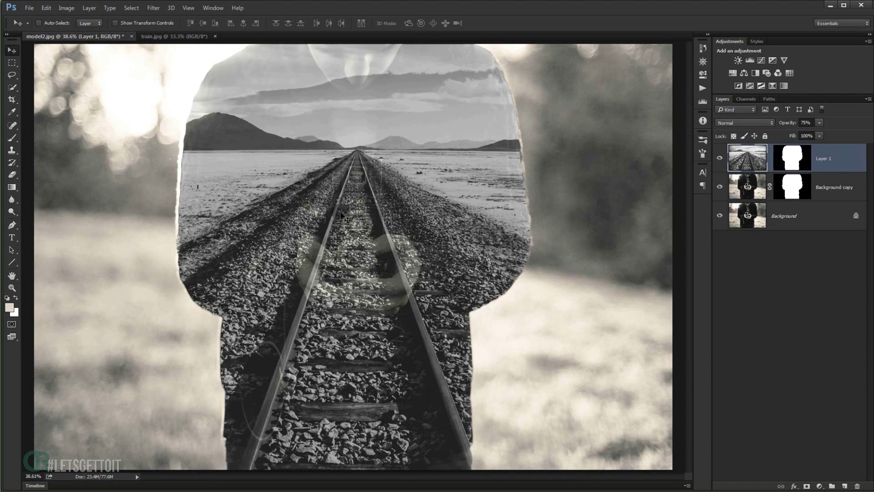
mouse_move(363, 183)
mouse_down()
mouse_move(411, 174)
mouse_move(382, 137)
mouse_move(332, 163)
mouse_move(376, 144)
mouse_move(364, 187)
mouse_up()
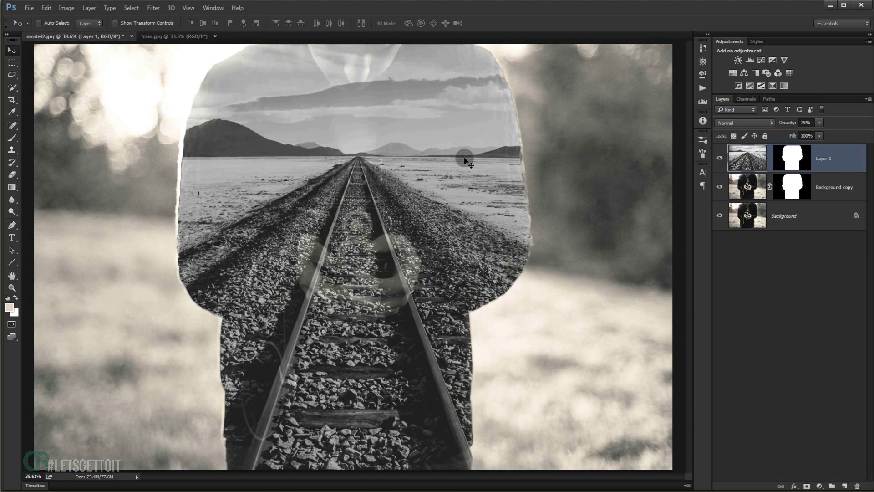
drag(465, 160, 467, 154)
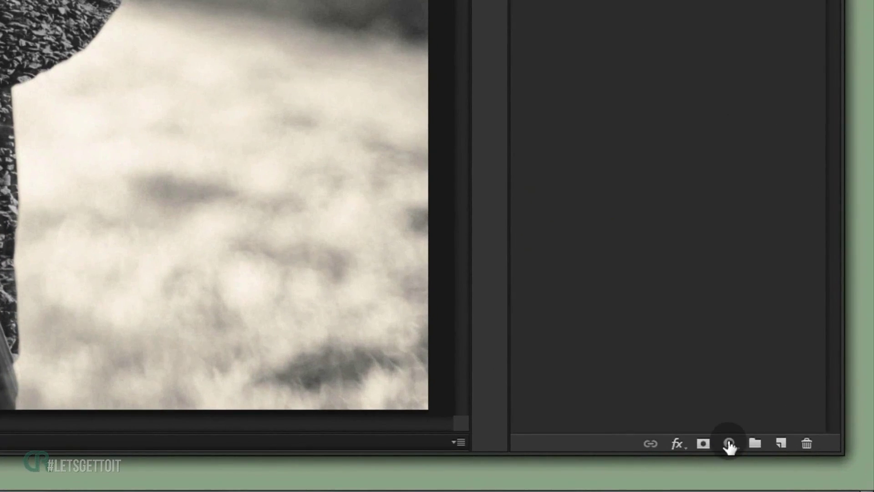
Add a Gradient Map adjustment layer above Layer 1 and clip it to that layer
click(820, 485)
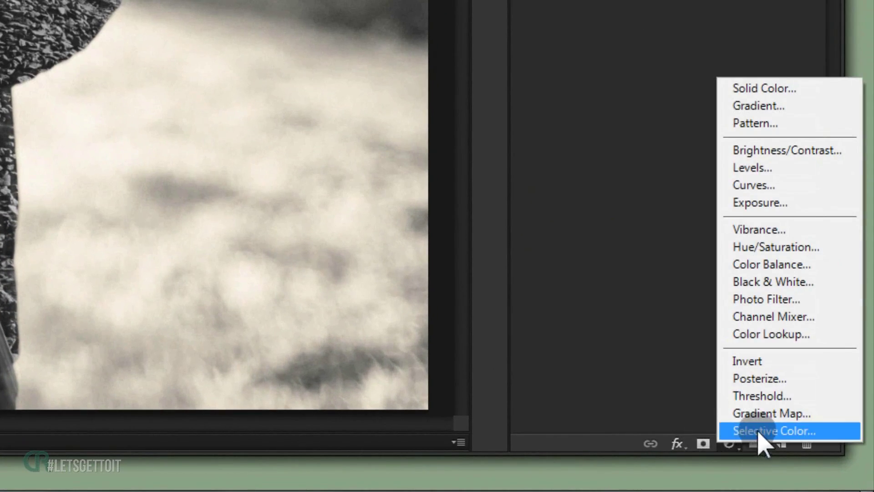
click(771, 414)
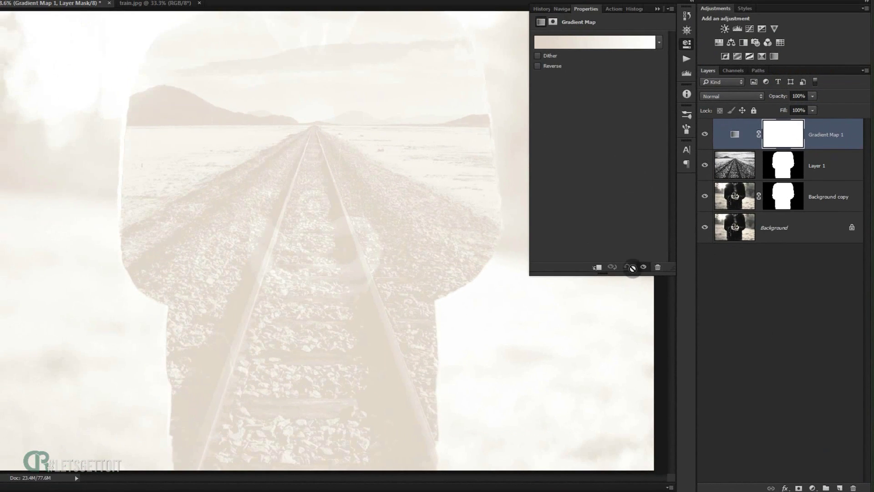
click(596, 267)
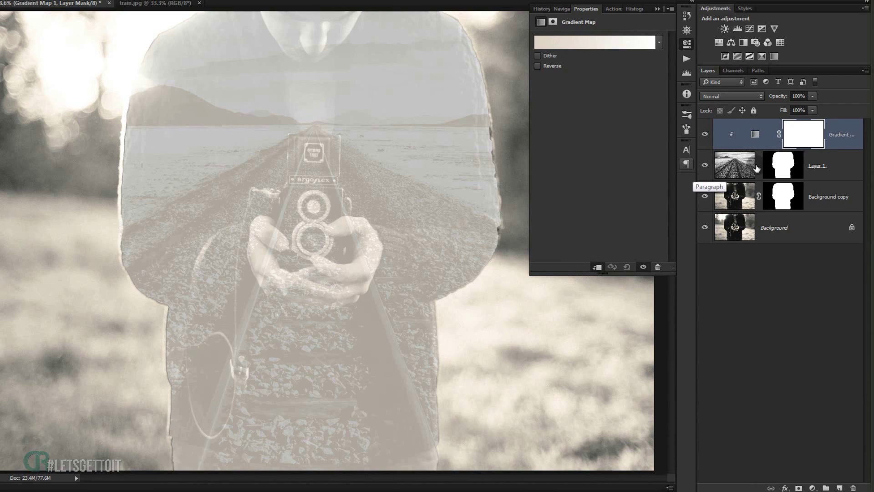
Edit the gradient map's gradient and choose the Black, White preset
click(597, 43)
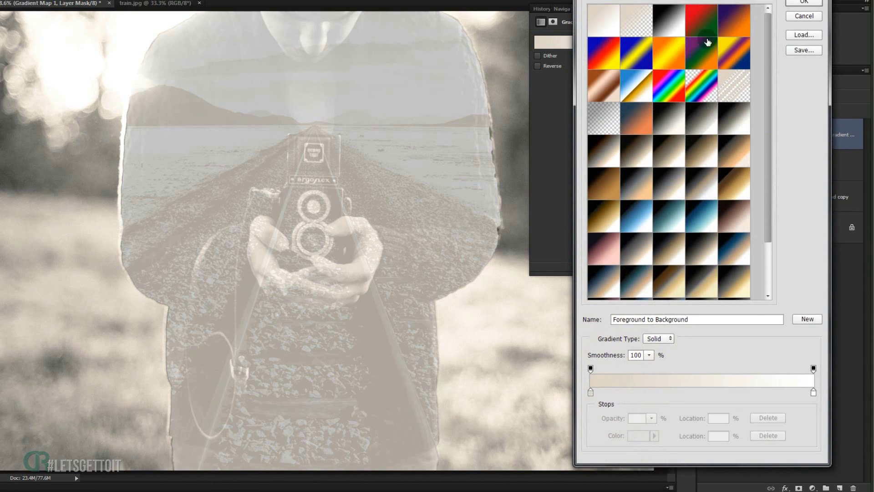
click(669, 25)
click(805, 17)
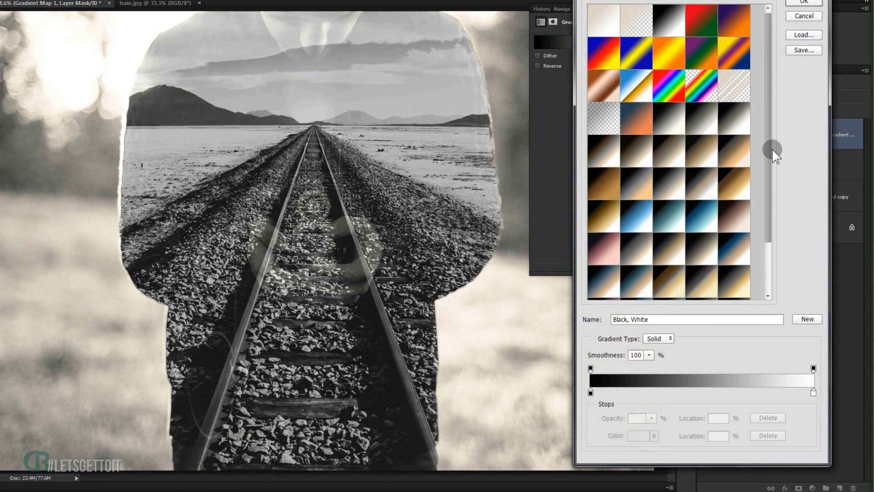
Try to load the Photographic Toning set into the gradient presets
drag(767, 208, 771, 247)
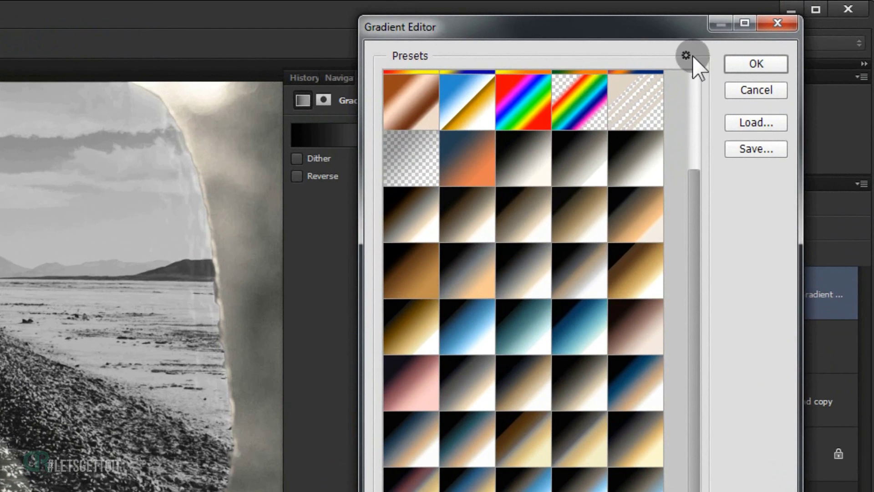
click(693, 50)
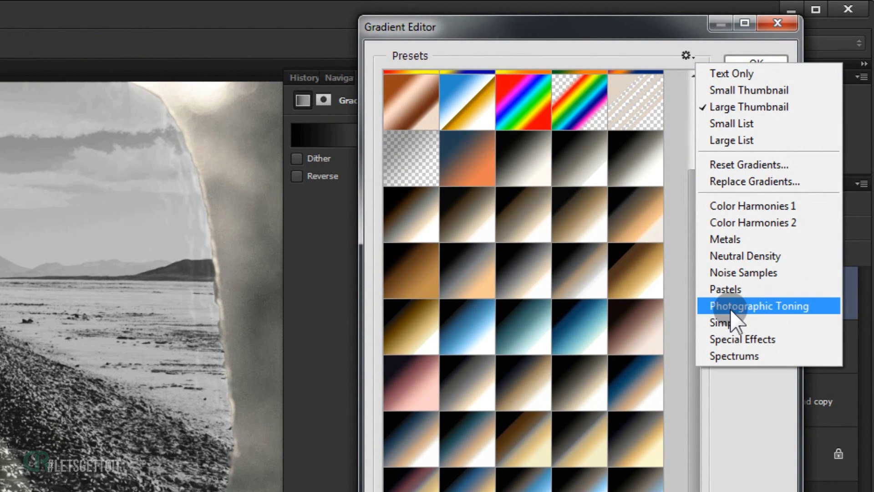
click(776, 306)
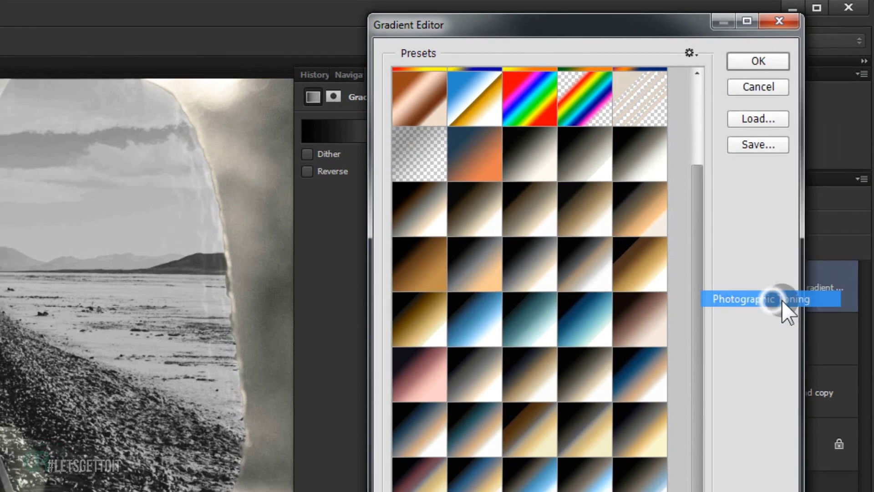
click(434, 164)
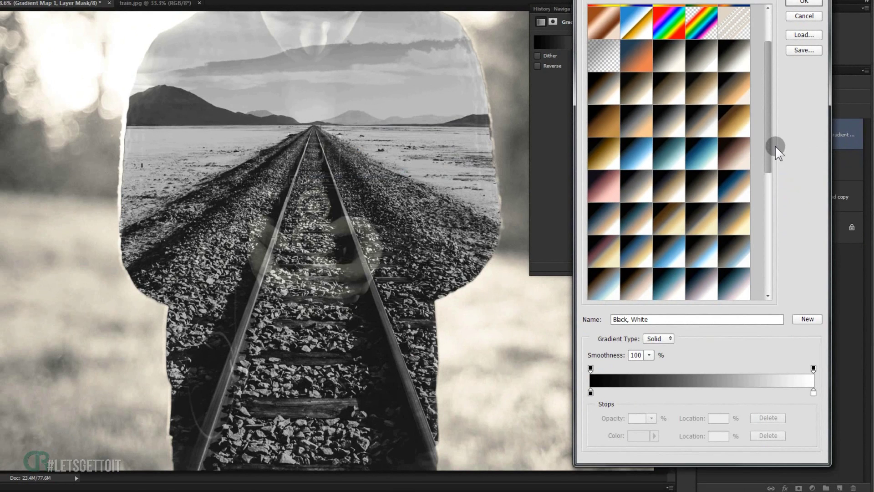
Try several photographic toning presets on the gradient map, including Cyanotype, Sepia 3, Sepia Antique, Sepia-Selenium 2 and Gold-Sepia
mouse_move(769, 154)
mouse_down()
mouse_move(764, 237)
mouse_move(769, 163)
mouse_up()
click(682, 141)
click(693, 116)
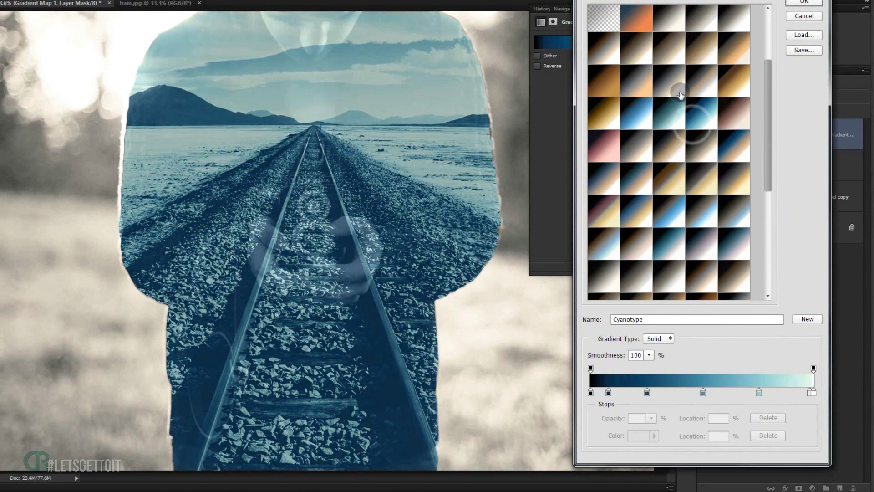
scroll(694, 110, up, 1)
click(695, 100)
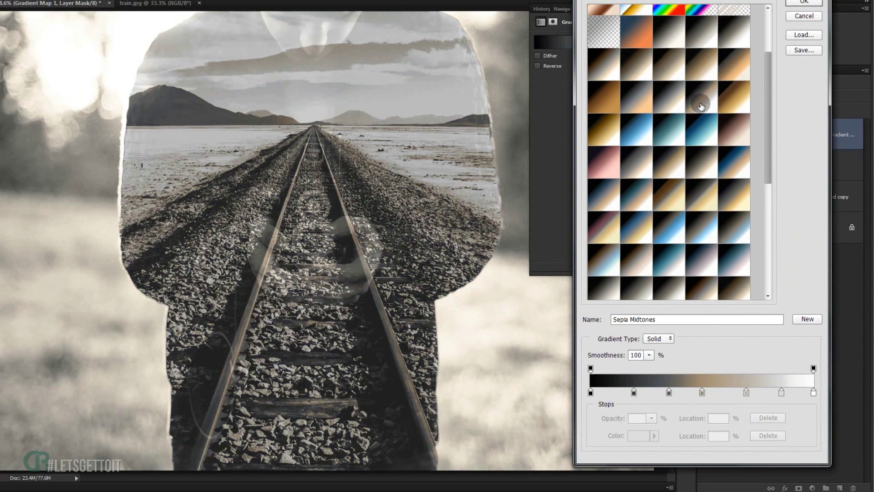
click(692, 67)
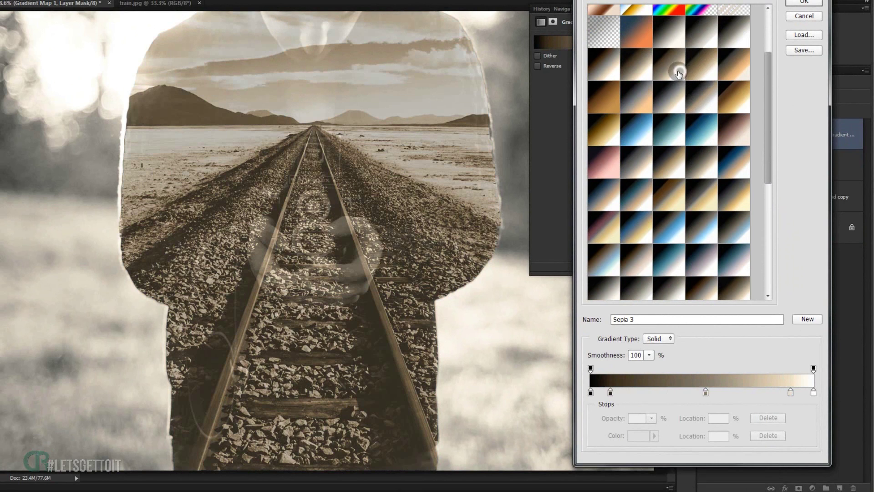
scroll(682, 106, up, 1)
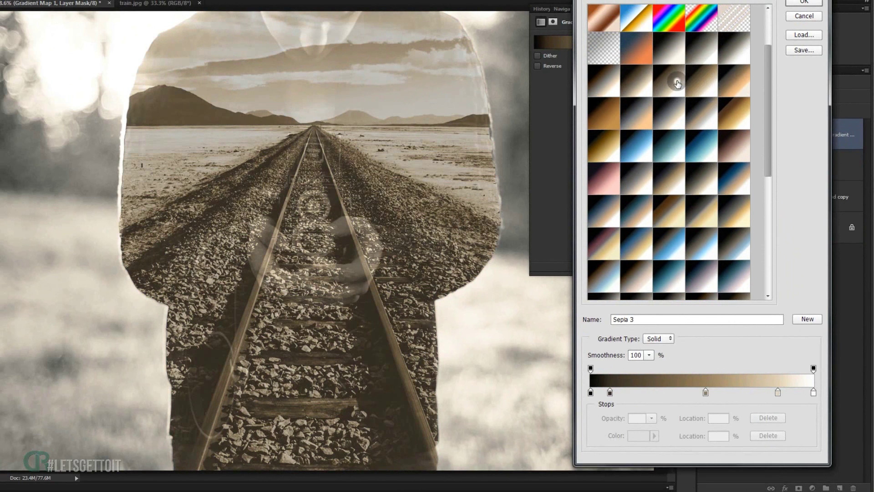
click(639, 109)
click(610, 118)
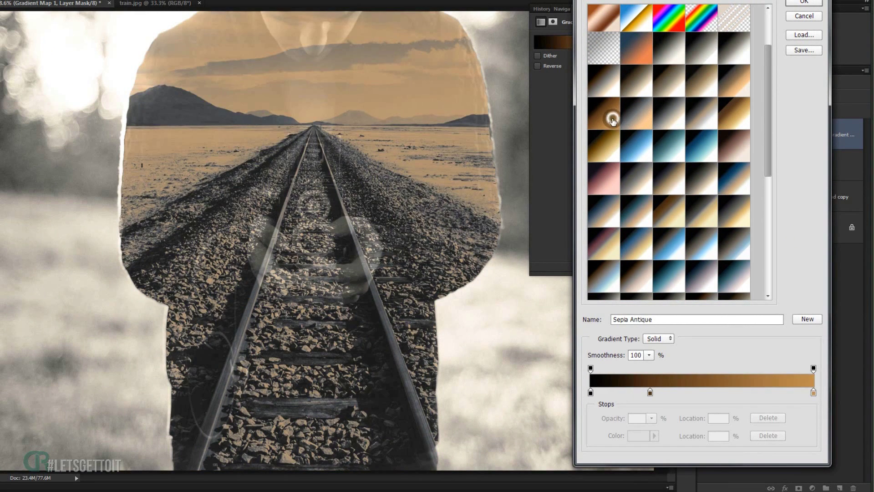
click(633, 139)
click(666, 145)
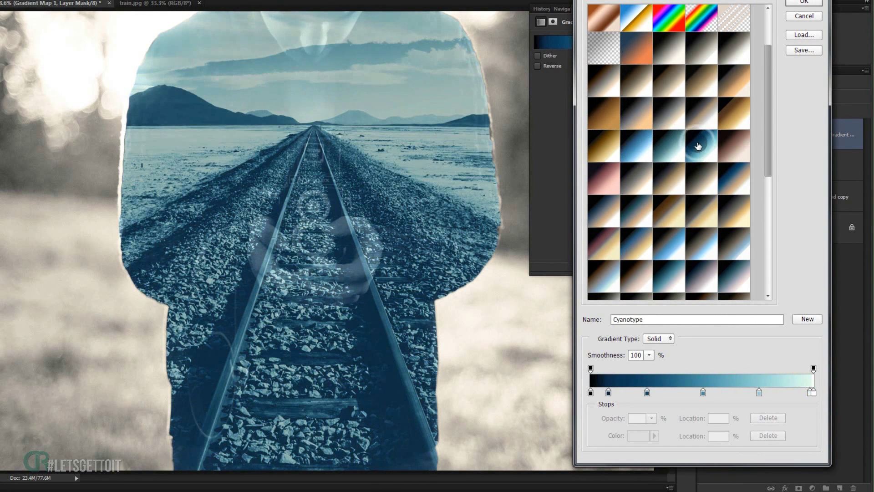
click(669, 180)
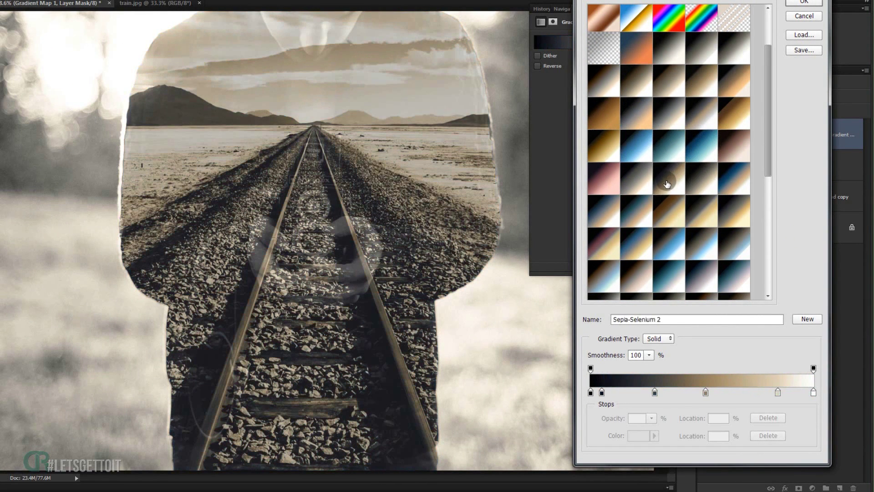
click(666, 207)
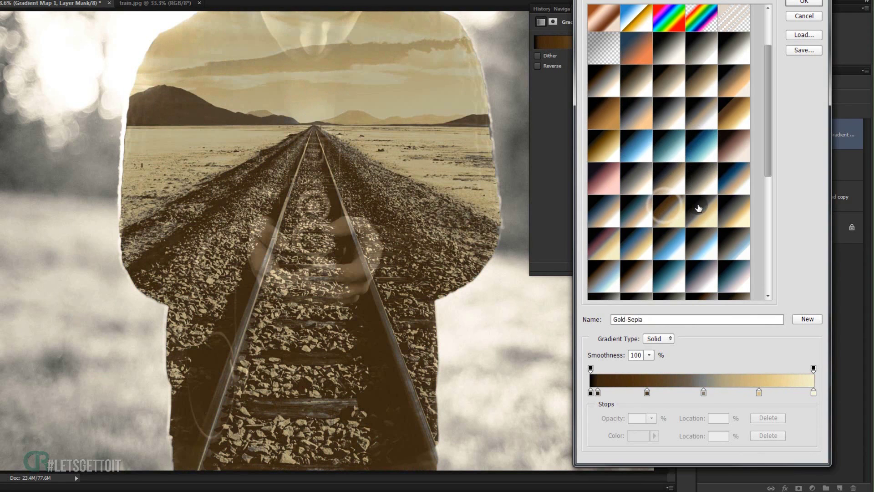
Apply the Sepia Midtones preset to the gradient map and accept the gradient
click(697, 177)
scroll(699, 175, up, 1)
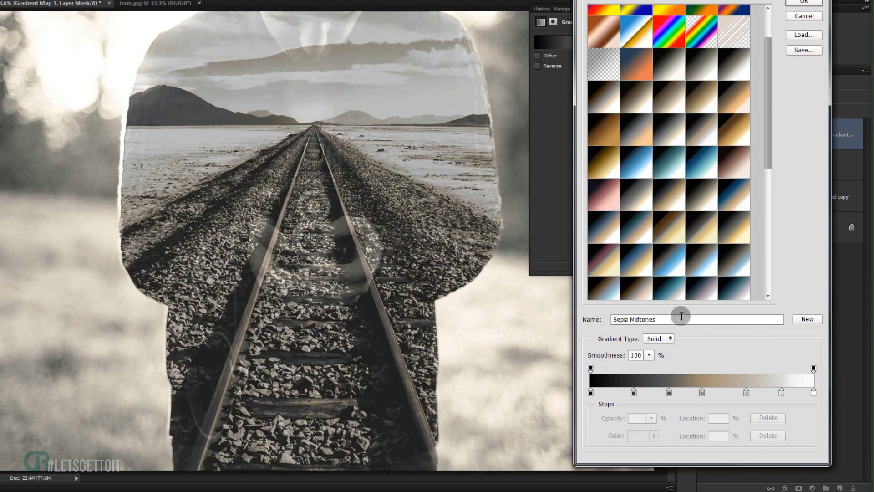
click(802, 5)
click(660, 7)
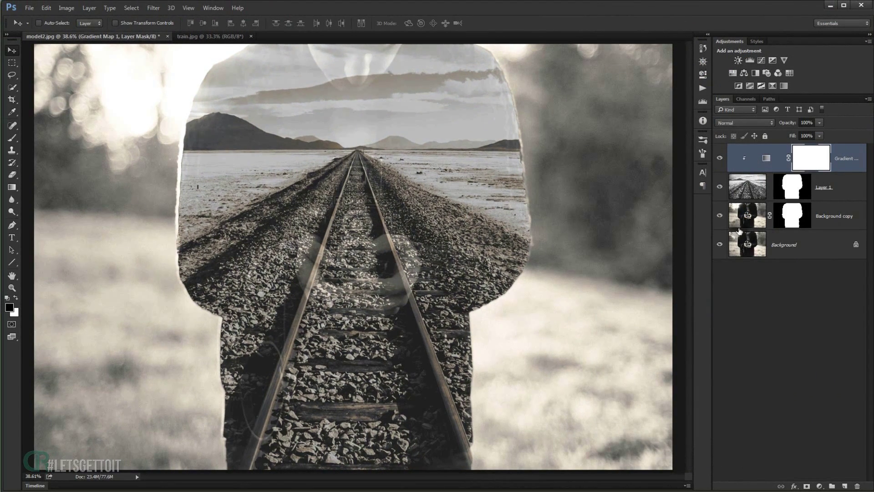
Duplicate the Background copy layer with its mask to the top of the layer stack, above the gradient map
click(752, 218)
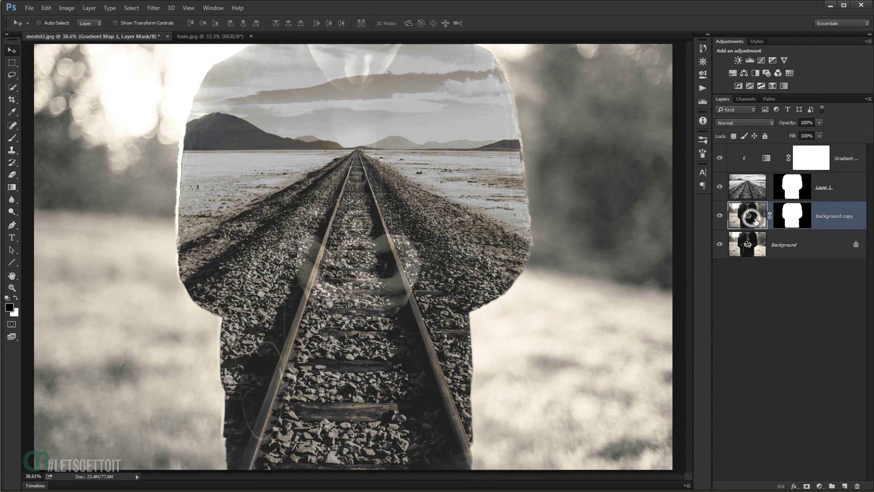
click(785, 219)
click(833, 215)
key(alt)
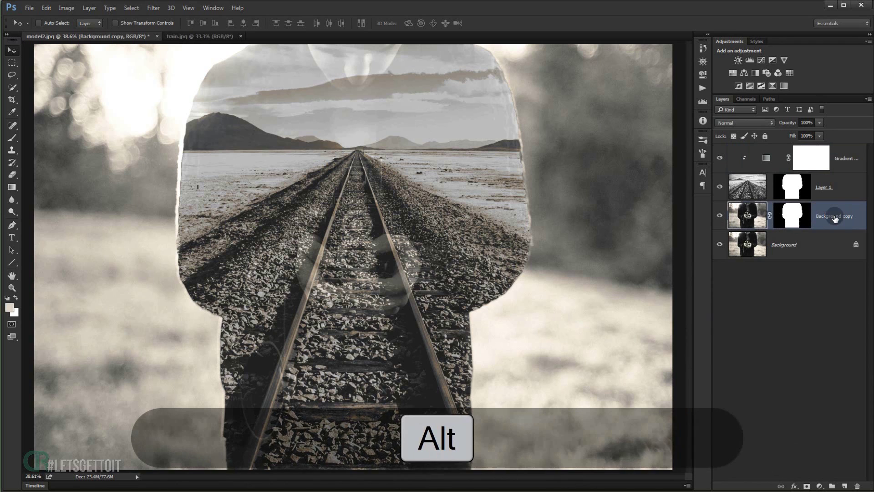
drag(834, 217, 751, 157)
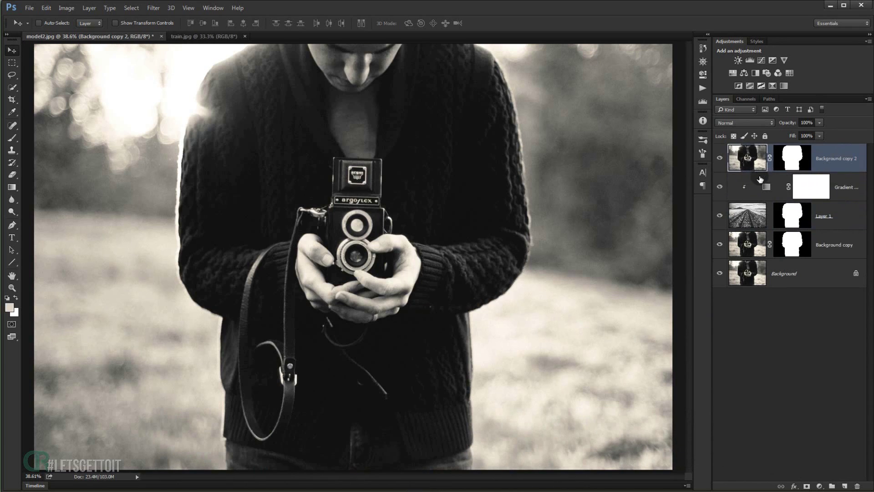
scroll(440, 192, down, 3)
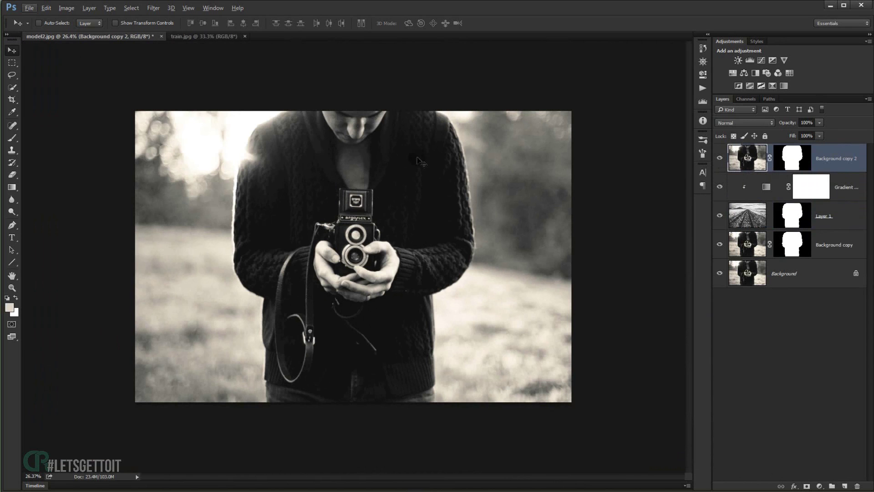
scroll(474, 157, up, 3)
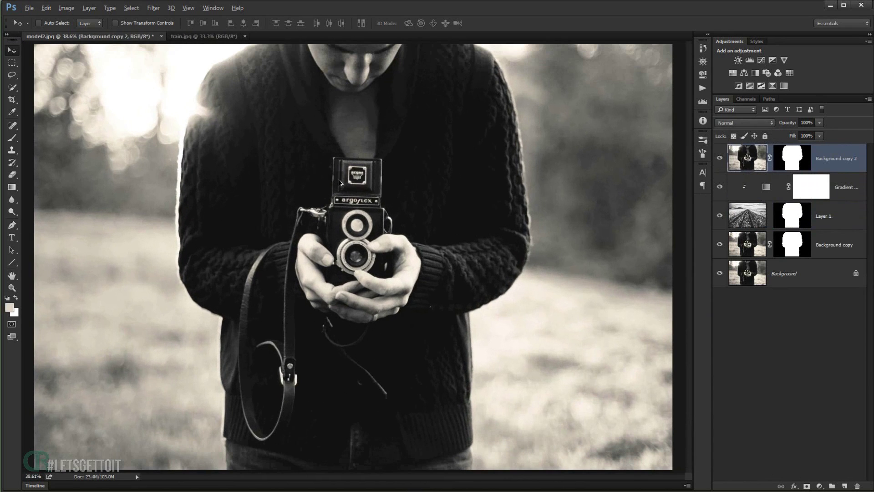
scroll(343, 184, down, 1)
scroll(344, 185, up, 1)
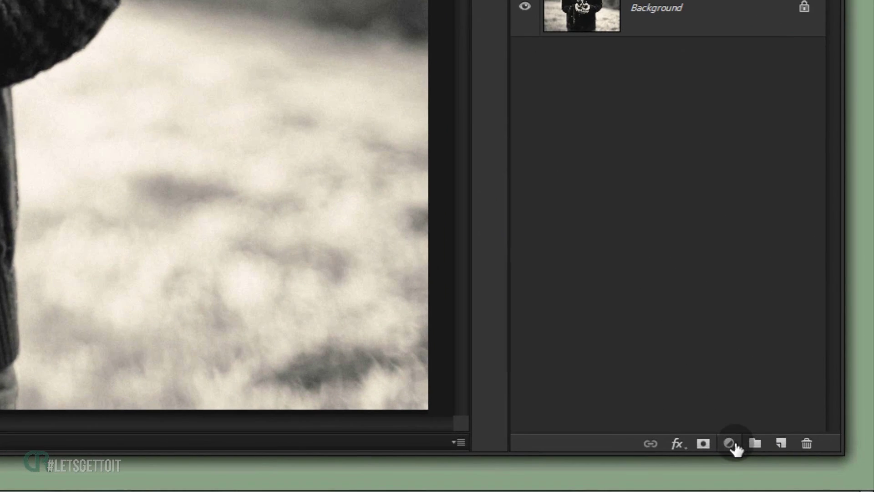
Add a Black & White adjustment layer with default settings and clip it to Background copy 2
click(734, 445)
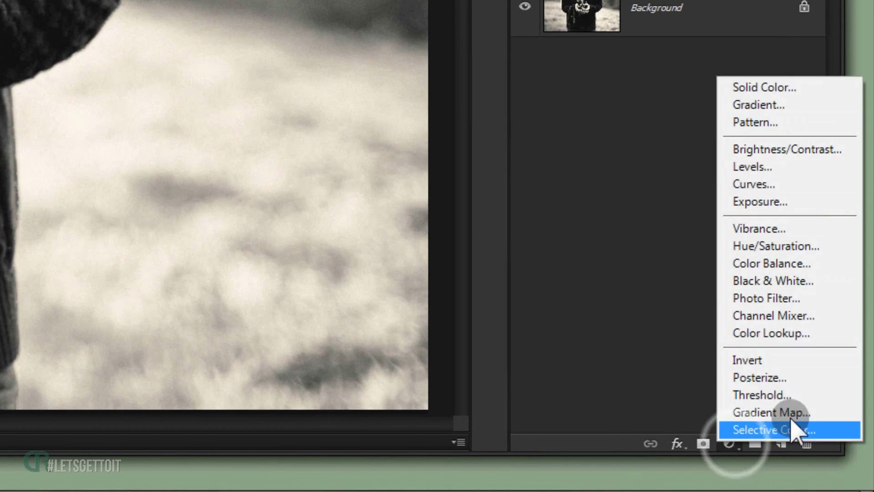
click(783, 282)
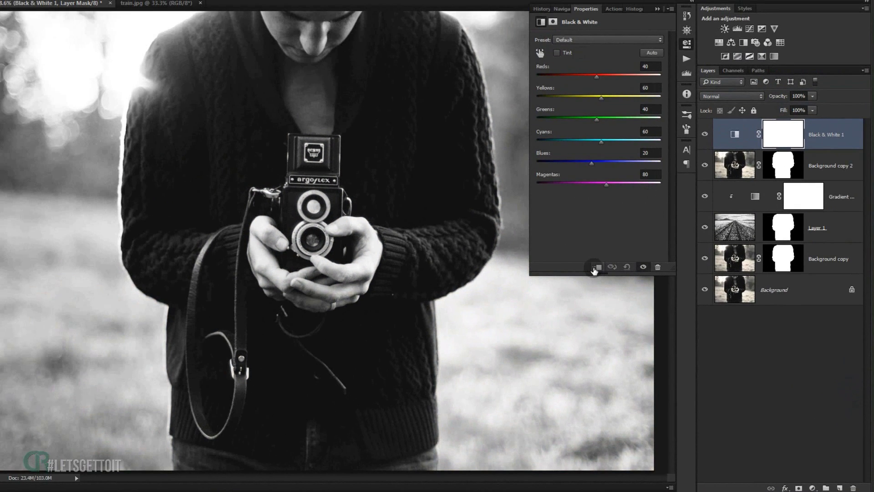
click(597, 267)
click(747, 168)
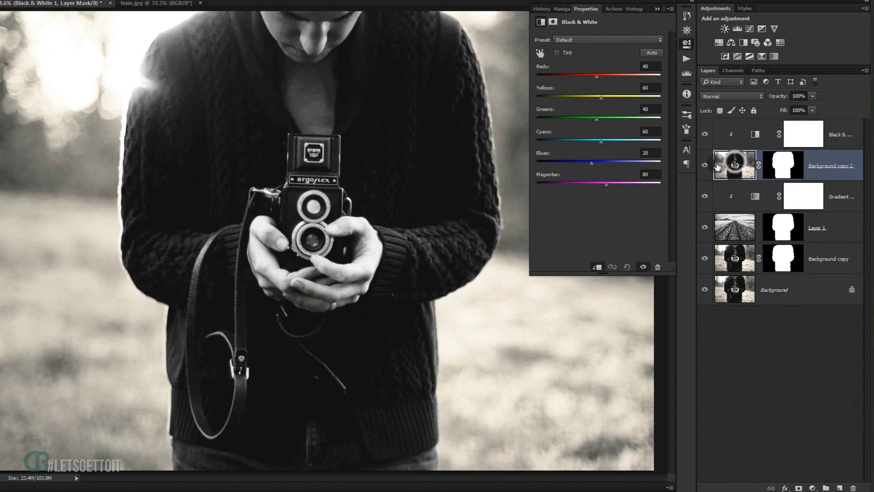
click(832, 136)
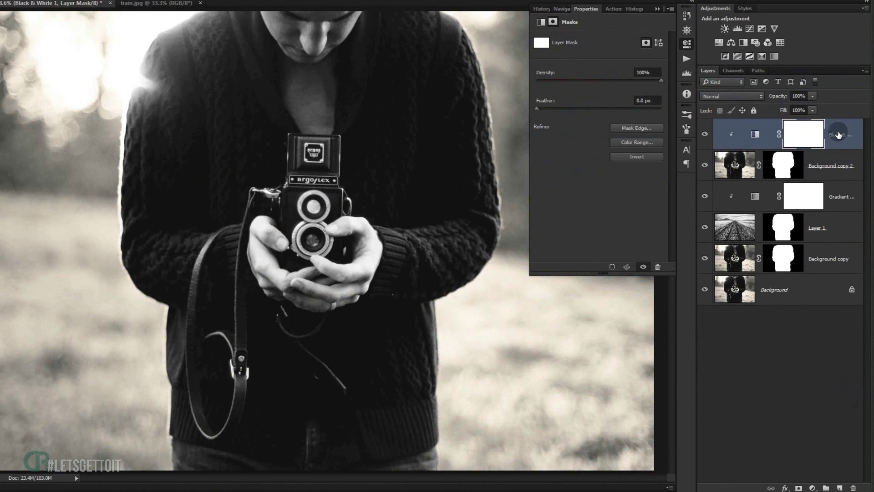
click(658, 9)
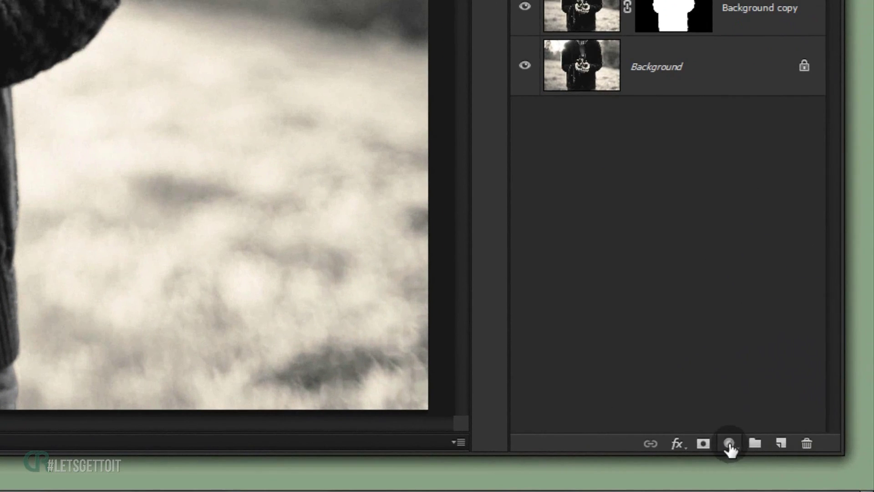
Add a Levels adjustment layer clipped to Background copy 2 and set its input levels to 35, 1.20 and 222
click(812, 487)
click(752, 167)
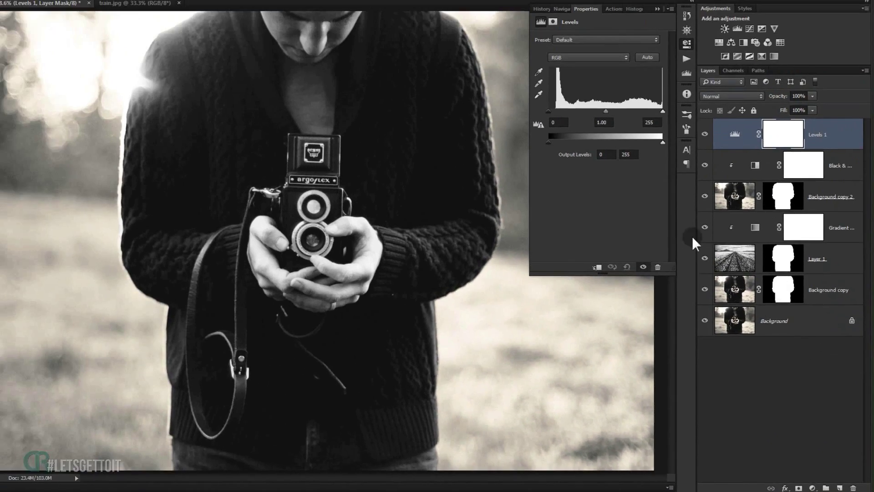
click(597, 268)
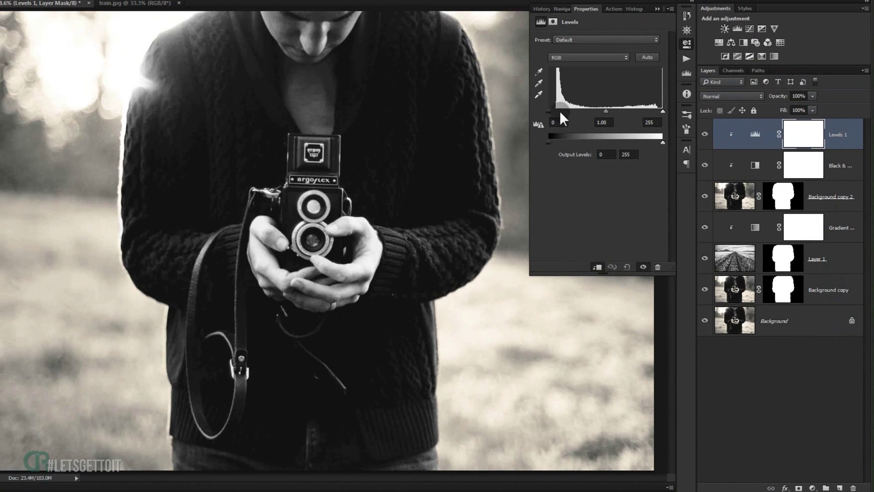
drag(550, 111, 652, 111)
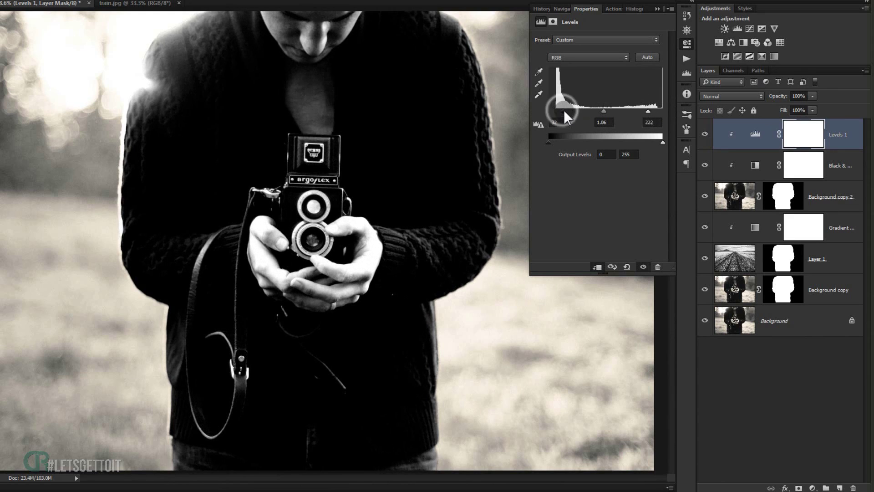
drag(604, 111, 601, 112)
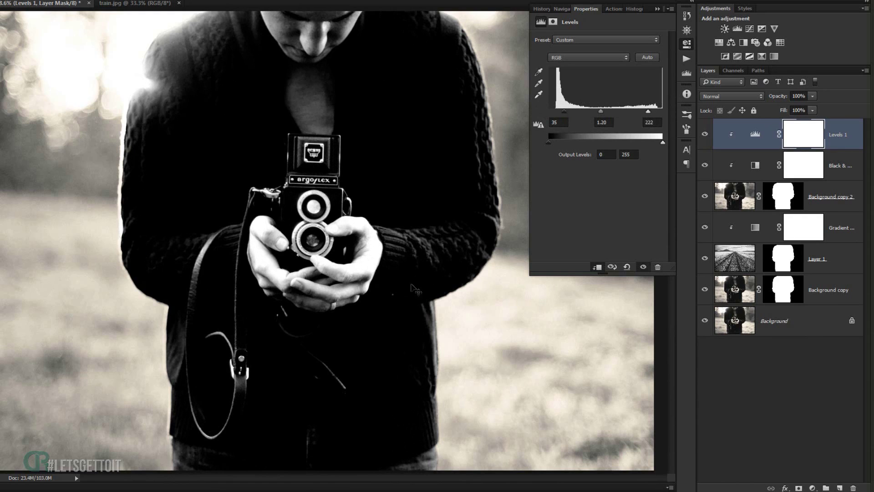
click(651, 23)
click(658, 9)
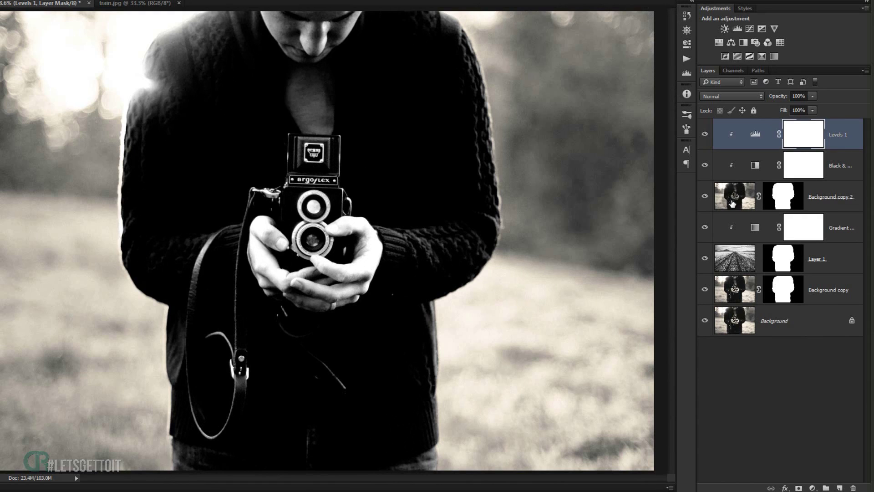
Set the blend mode of Background copy 2 to Lighten
click(734, 196)
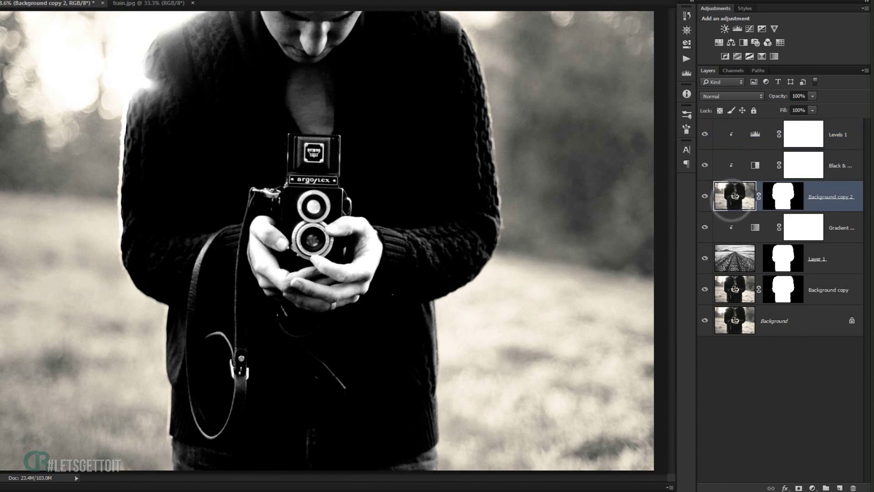
click(732, 92)
click(723, 161)
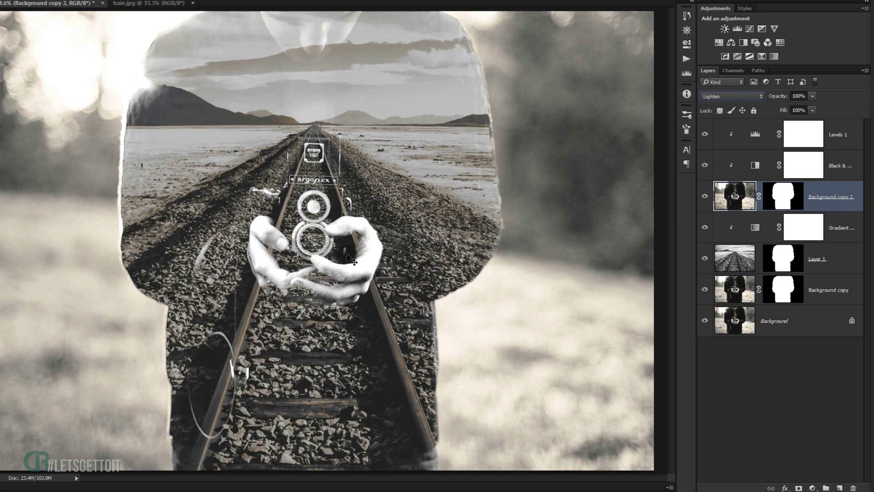
Try the Linear Dodge (Add) blend mode on Background copy 2 and return it to Lighten
click(734, 96)
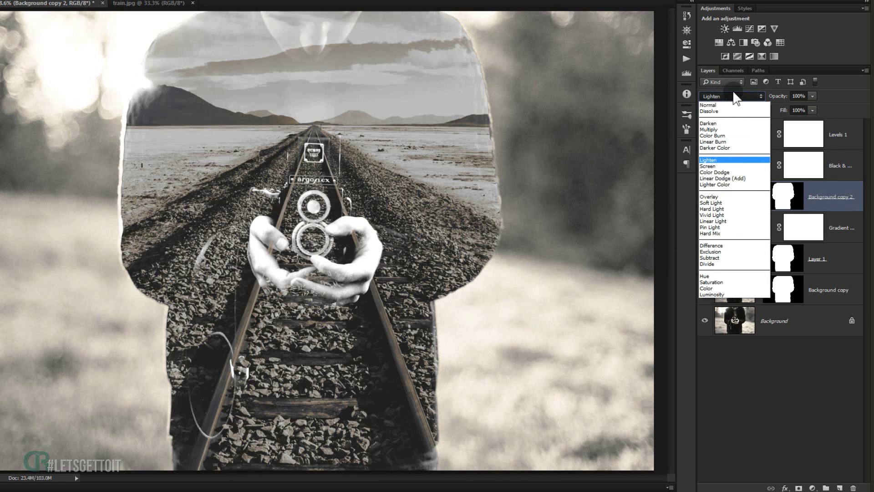
click(719, 178)
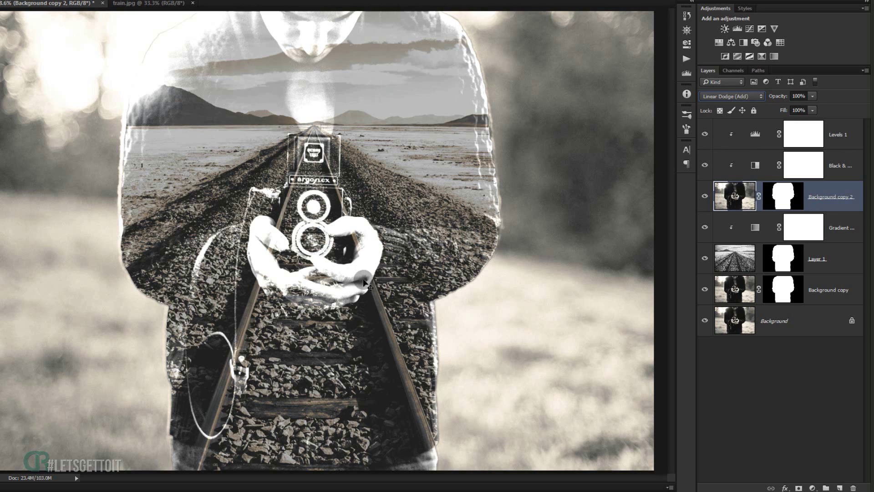
click(728, 97)
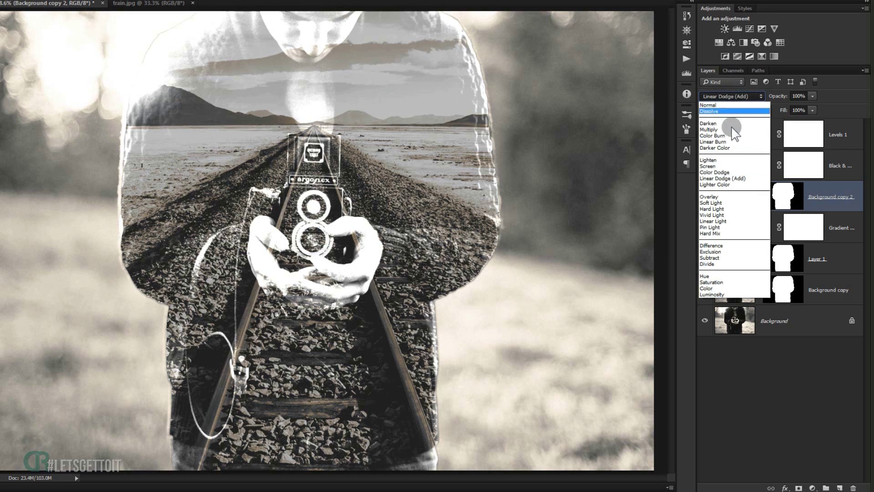
click(709, 160)
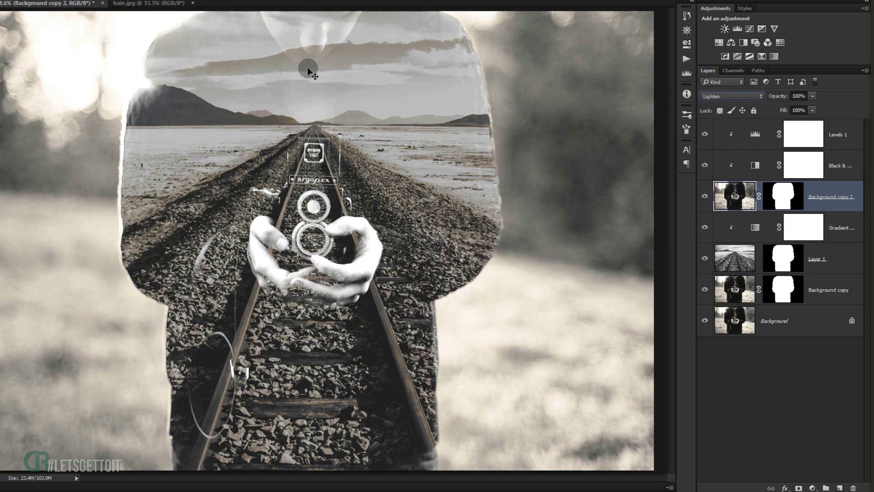
Readjust the Levels 1 layer's input levels to 34 for shadows, 1.59 for midtones and 227 for highlights
click(755, 133)
click(756, 133)
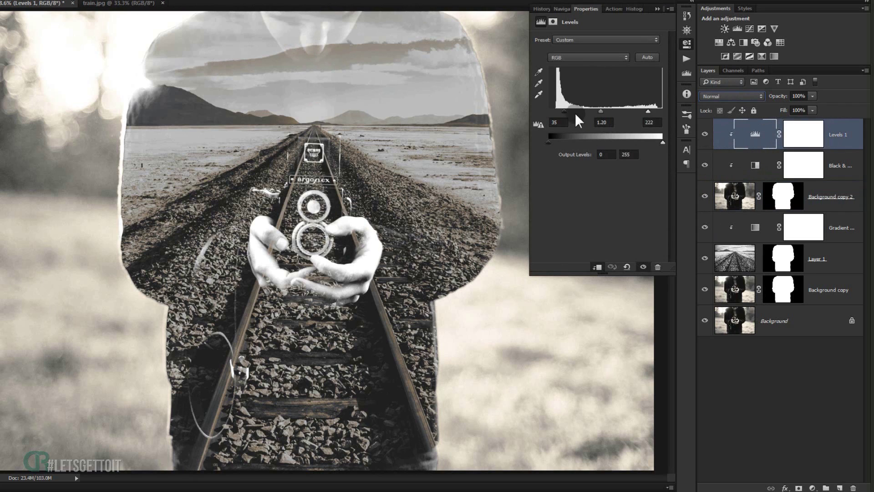
drag(563, 109, 566, 111)
mouse_move(594, 110)
mouse_down()
mouse_move(611, 113)
mouse_move(594, 113)
mouse_up()
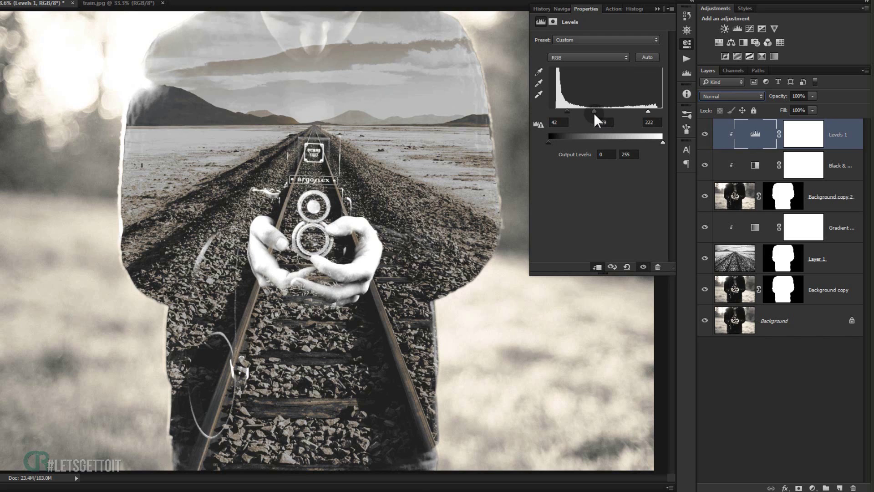
mouse_move(648, 110)
mouse_down()
mouse_move(664, 113)
mouse_move(651, 108)
mouse_up()
drag(565, 109, 564, 110)
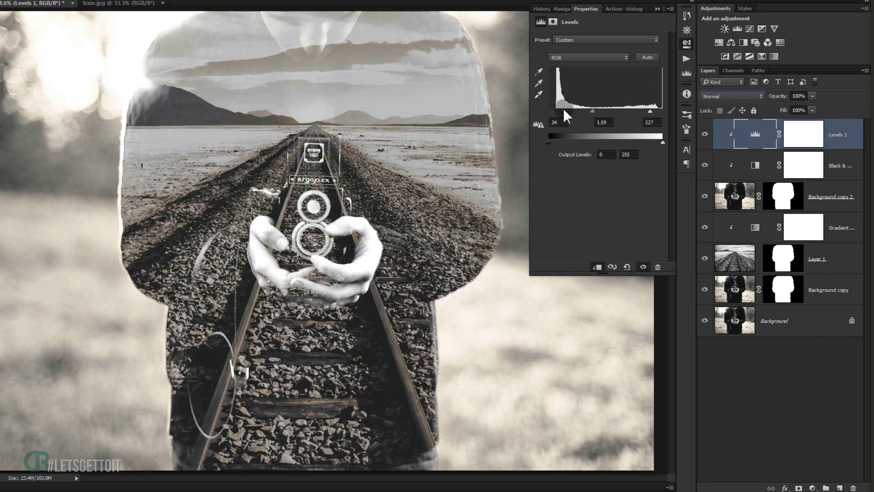
Try the Color Burn blend mode on the Levels 1 layer and return it to Normal
click(658, 9)
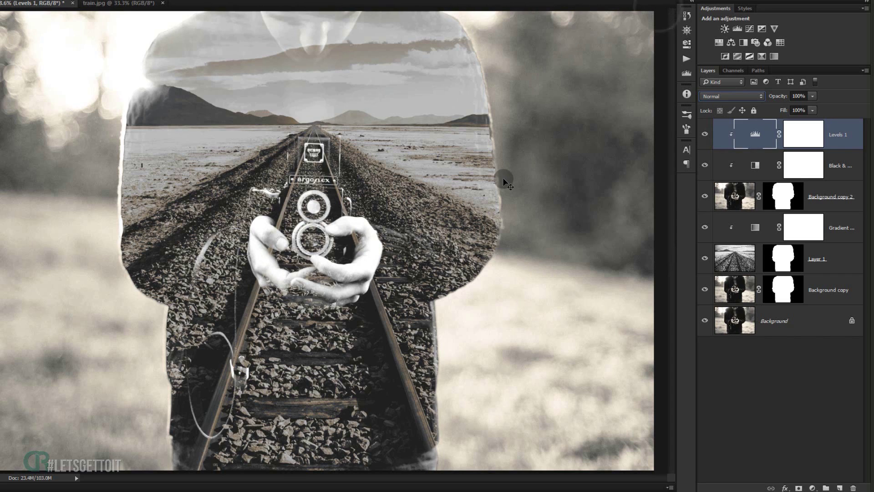
key(alt+shift+b)
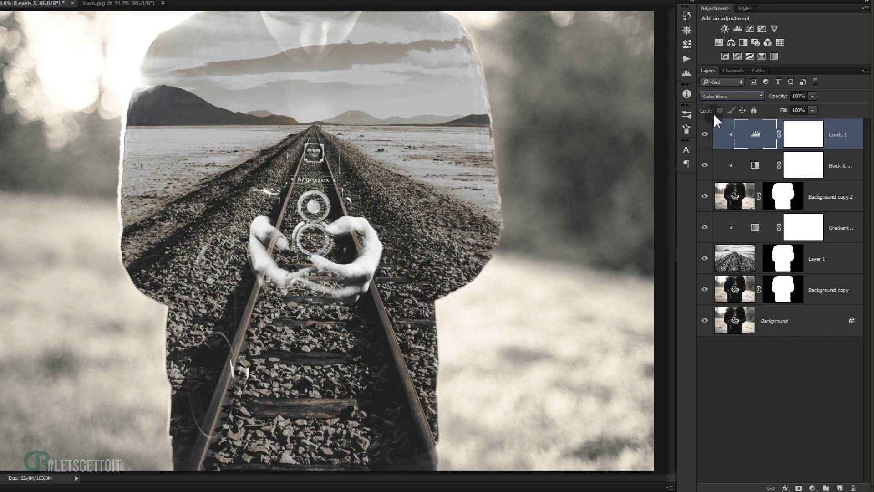
click(732, 97)
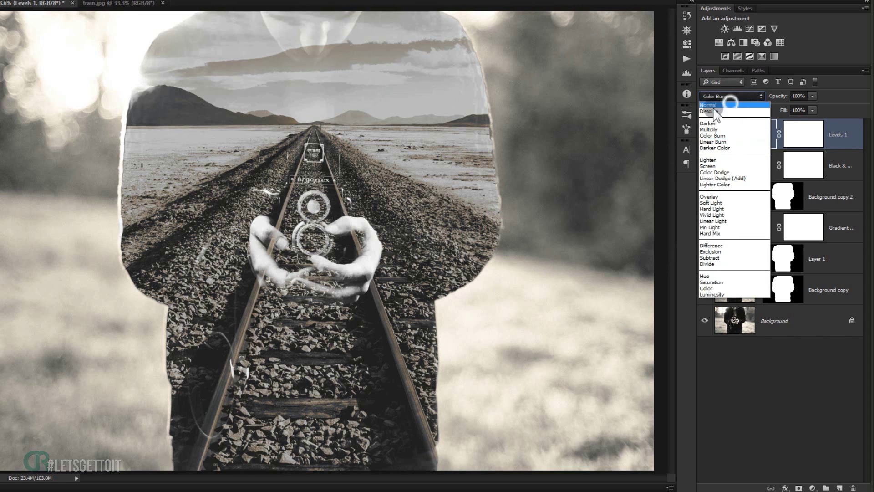
click(713, 106)
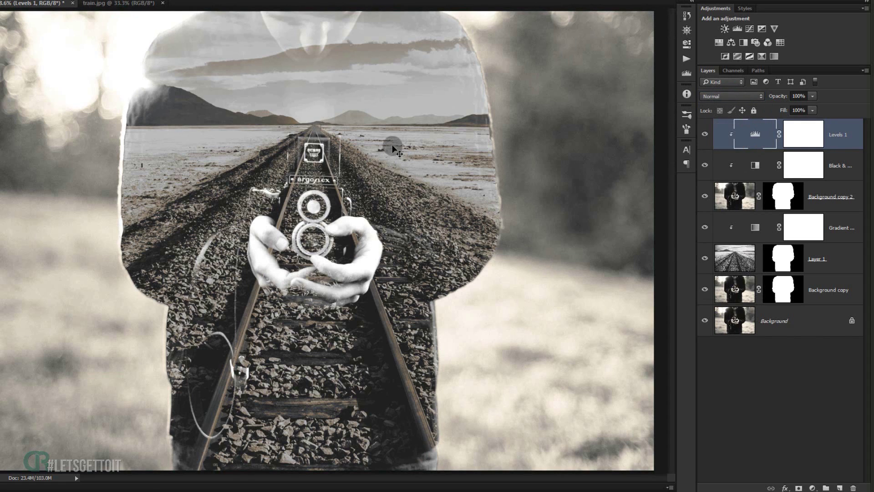
Add a Levels adjustment layer above all layers and set its input shadows to 24 and midtones to 0.86
key(ctrl+minus)
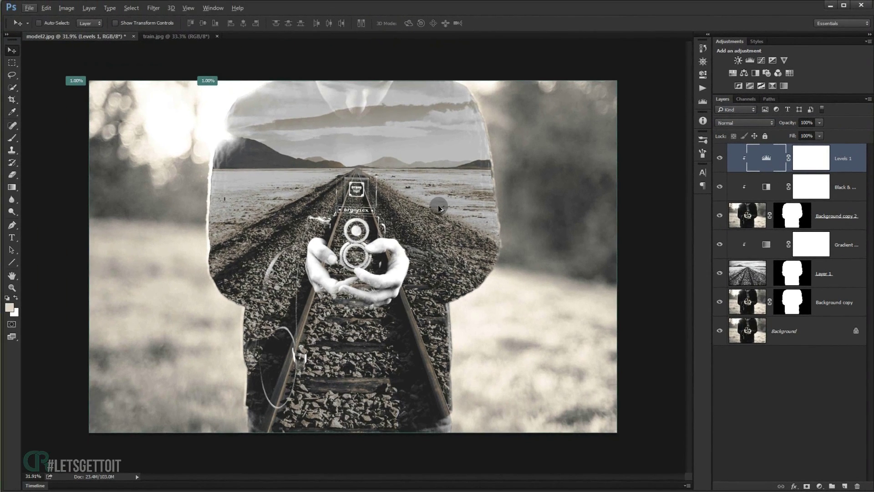
key(ctrl+0)
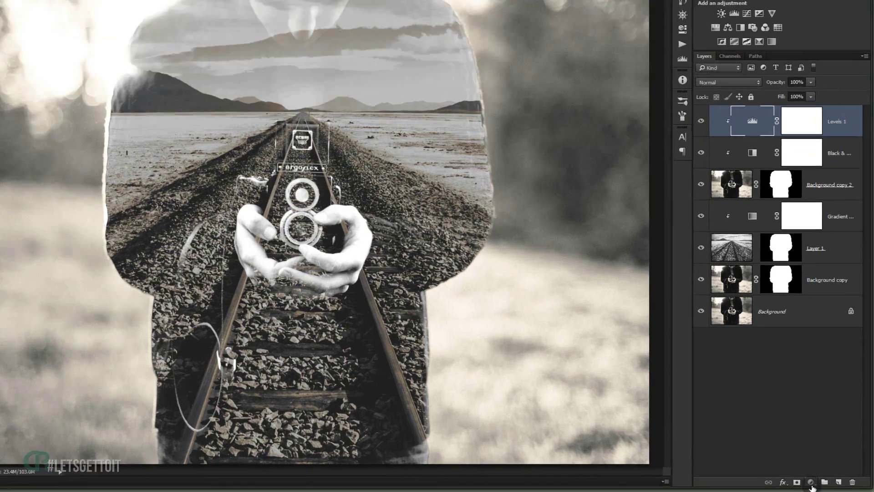
click(819, 487)
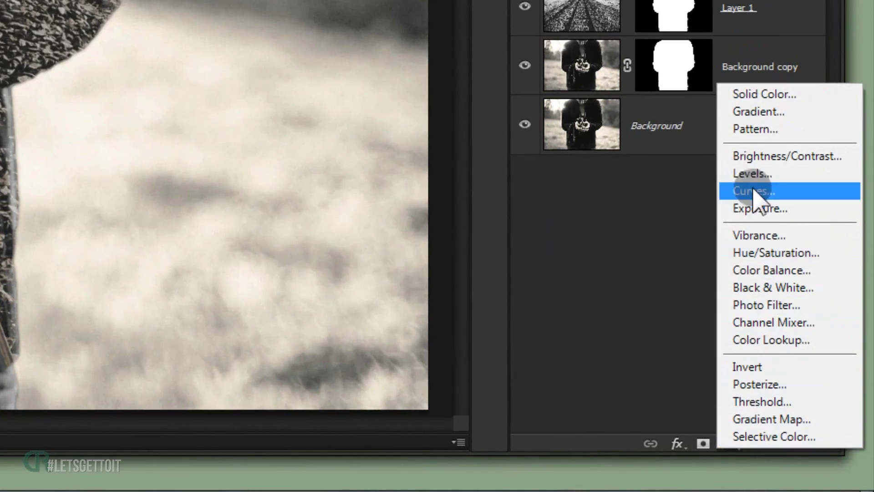
click(829, 354)
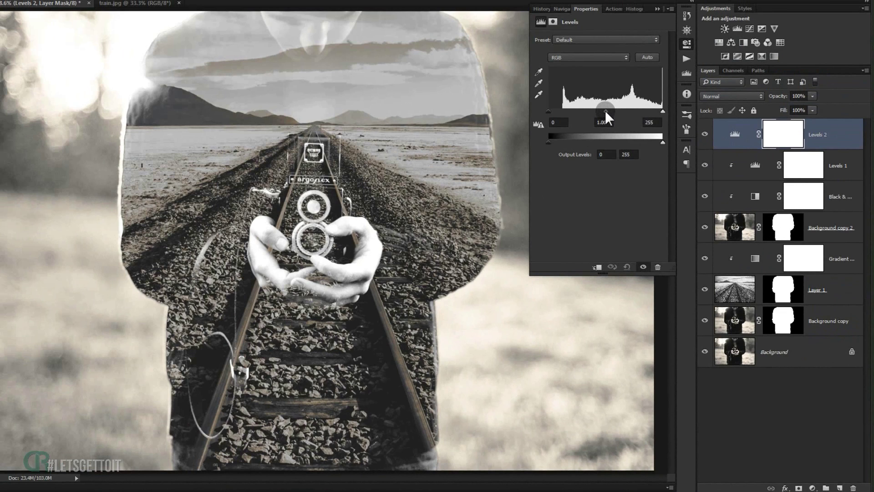
drag(607, 111, 608, 112)
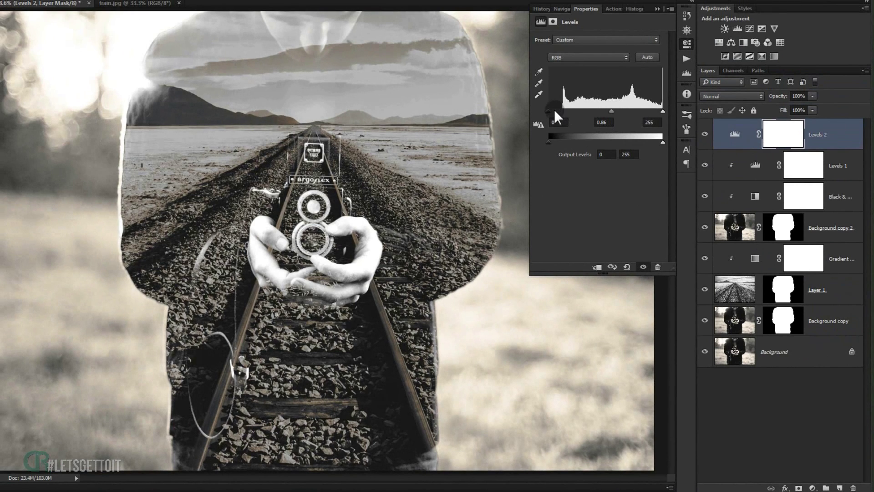
drag(549, 111, 555, 111)
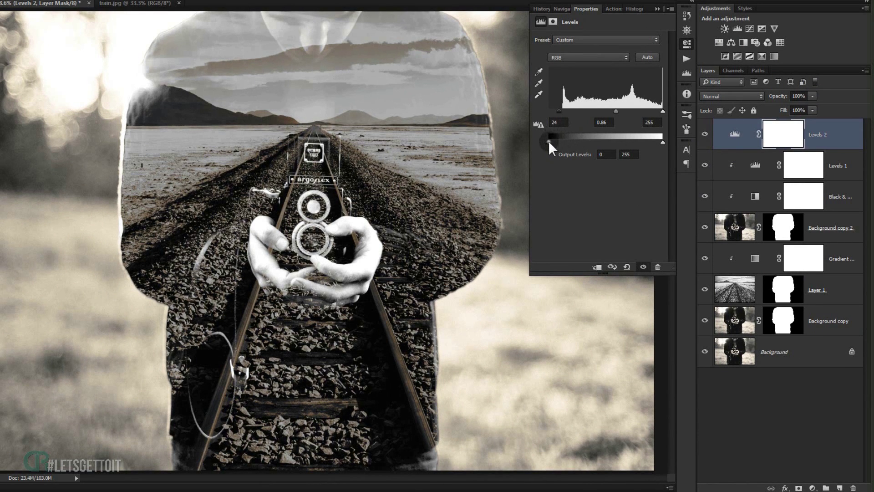
Set the RGB output levels of the Levels 2 layer to 11 and 247
drag(550, 142, 554, 142)
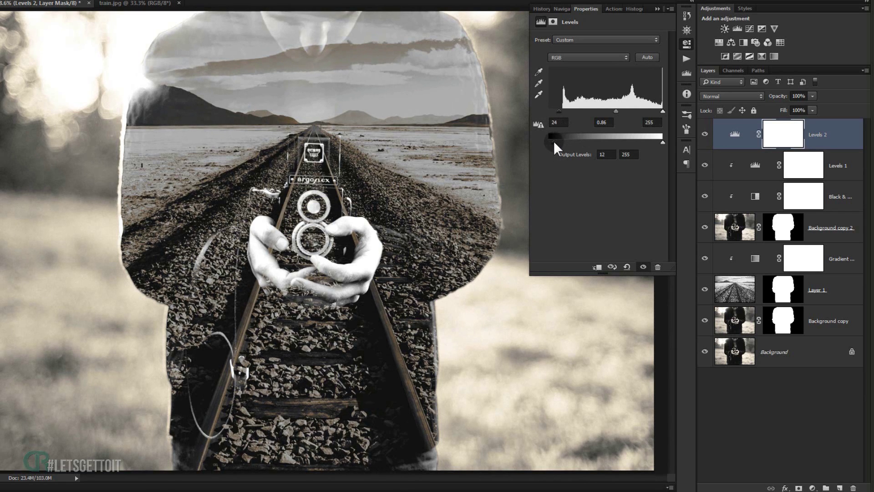
drag(663, 144, 659, 143)
drag(552, 142, 554, 141)
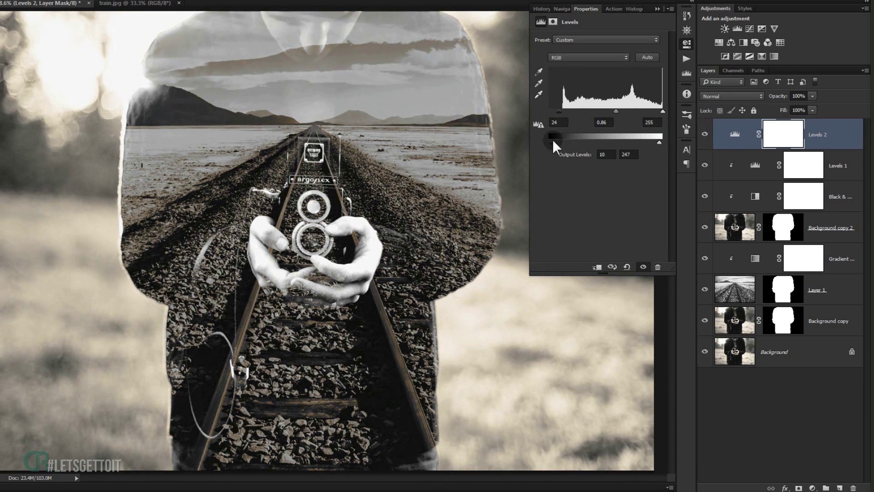
Set the Blue channel's output levels in the Levels 2 layer to 17 and 240
click(579, 56)
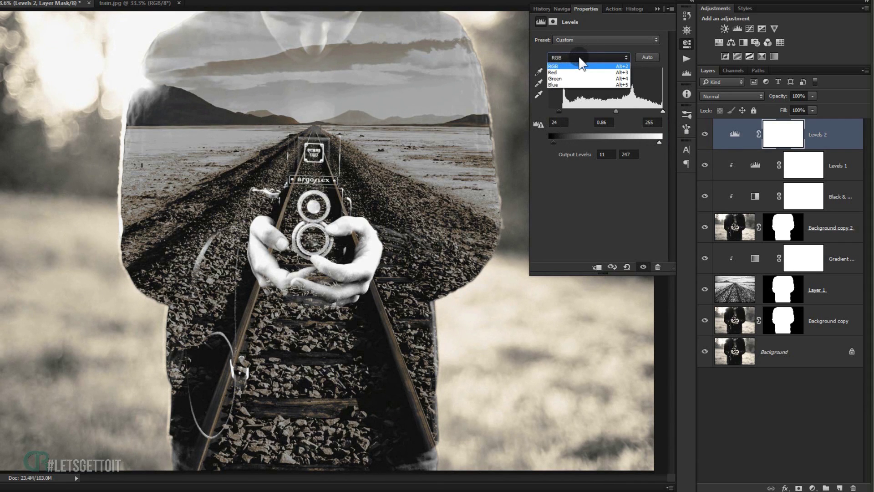
click(559, 83)
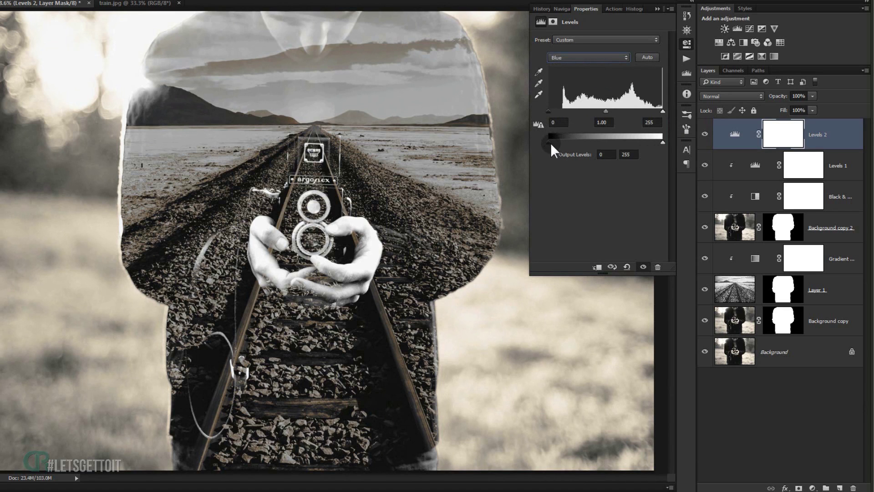
drag(549, 142, 558, 142)
drag(663, 143, 656, 143)
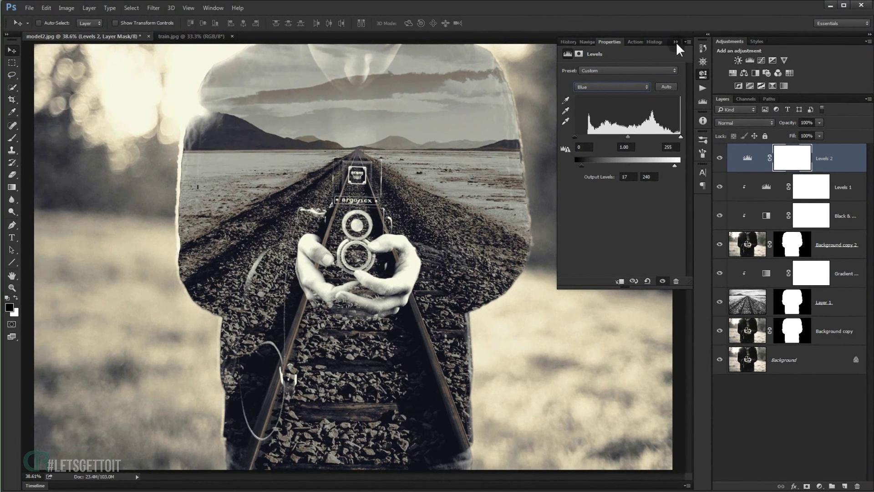
click(657, 8)
scroll(522, 223, down, 3)
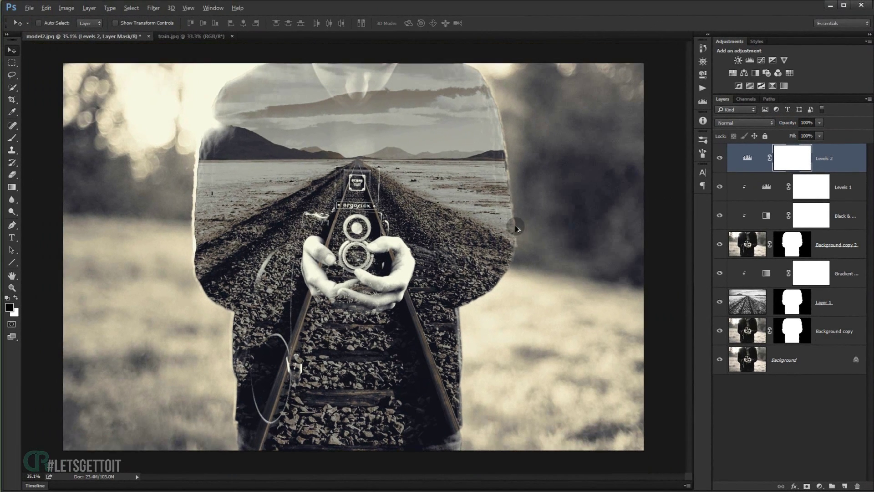
scroll(517, 229, up, 3)
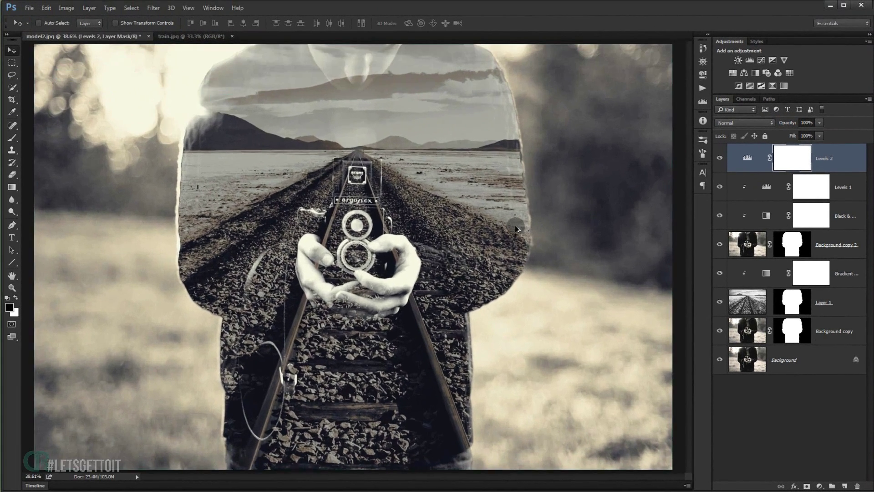
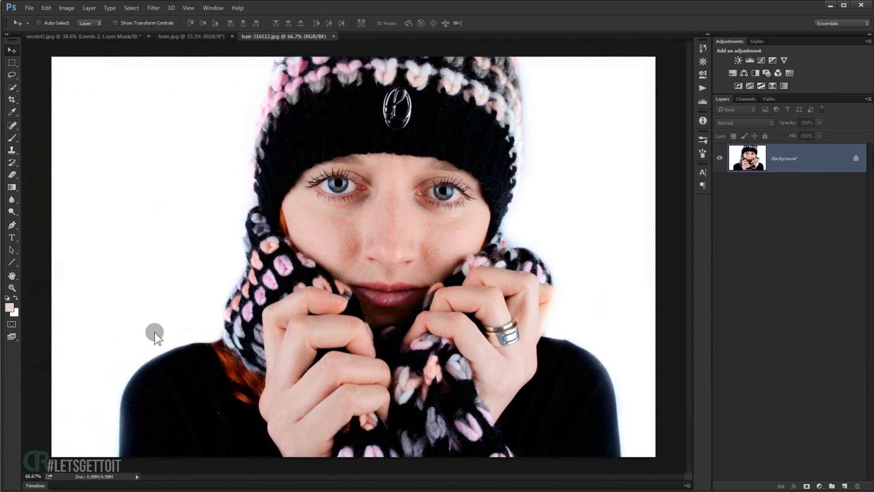
Extend the canvas of hair-316512.jpg horizontally on both sides of the woman with the Crop tool
scroll(154, 332, up, 1)
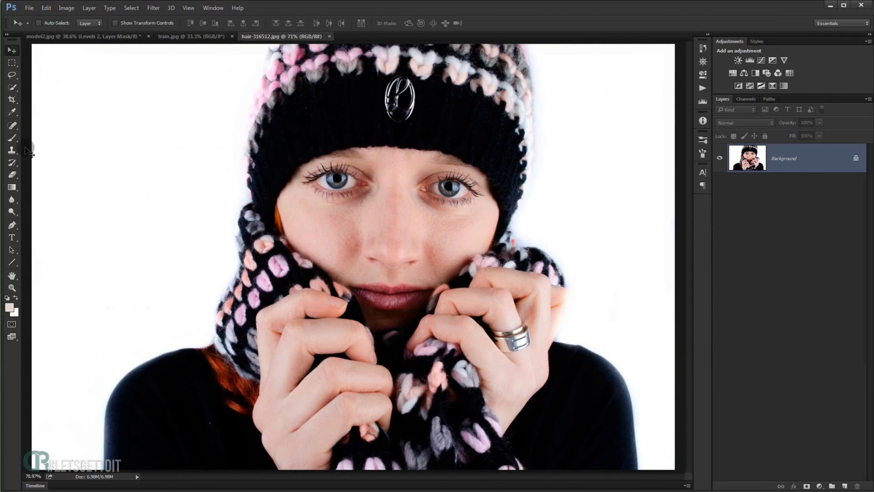
click(12, 99)
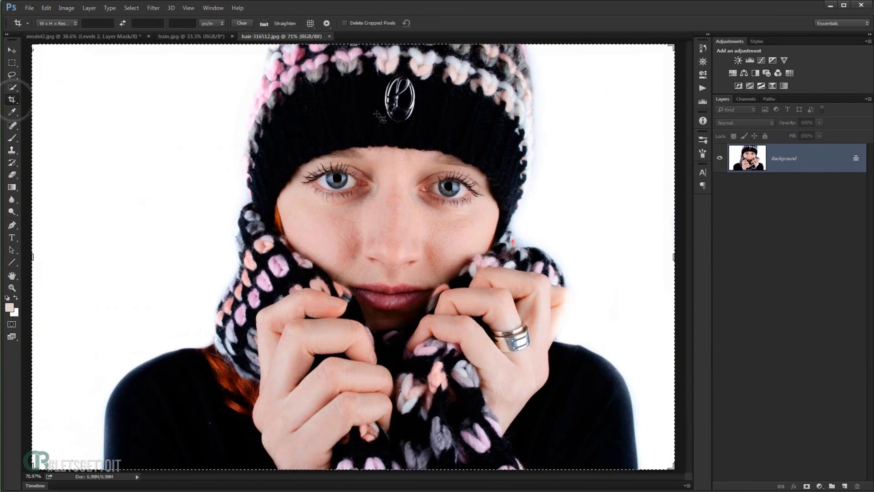
scroll(627, 237, down, 2)
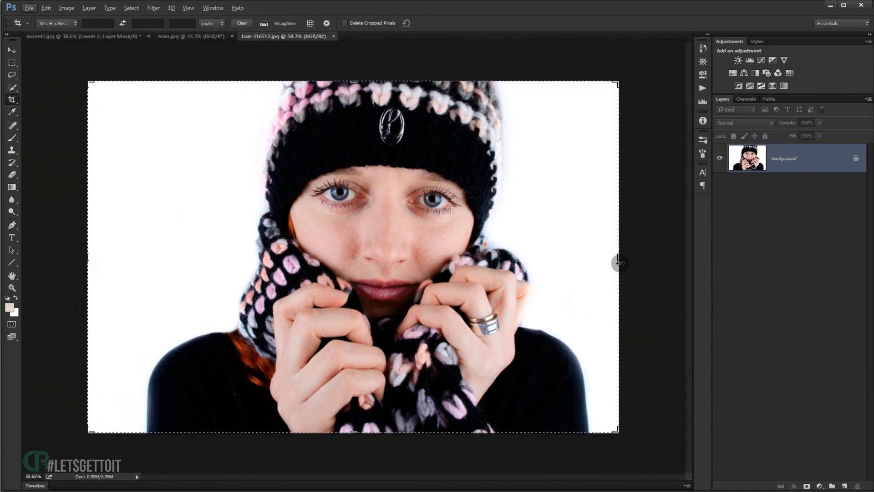
drag(617, 258, 639, 261)
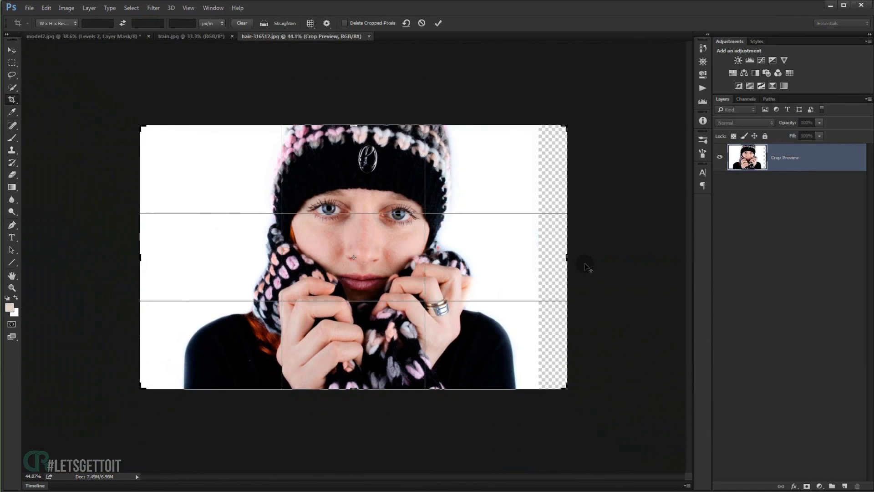
drag(568, 256, 655, 259)
double_click(572, 251)
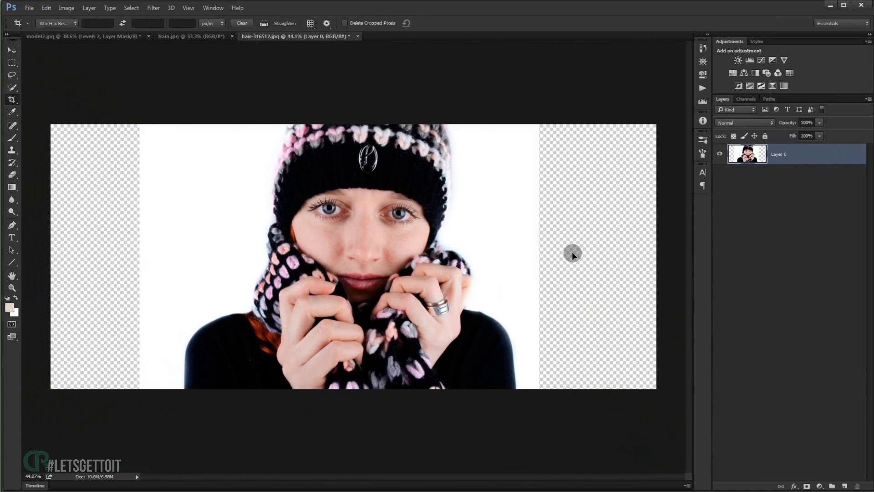
Add a new layer beneath Layer 0 and fill it with white
key(ctrl+0)
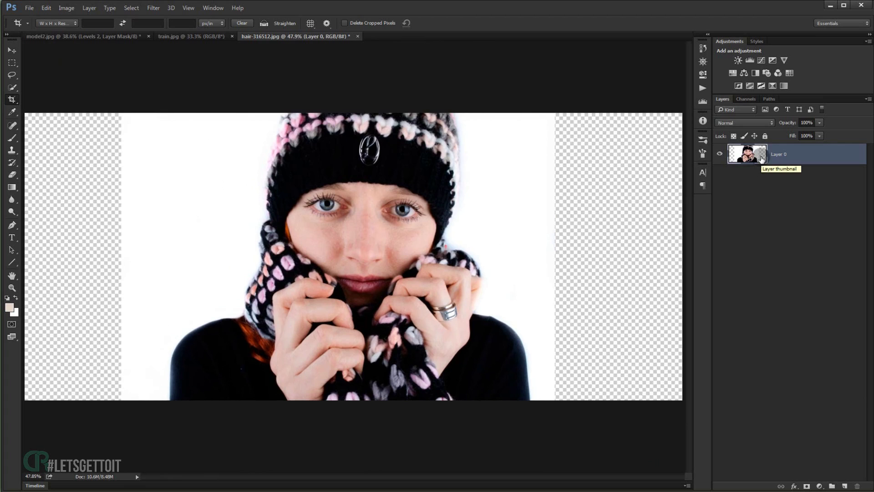
ctrl+click(845, 486)
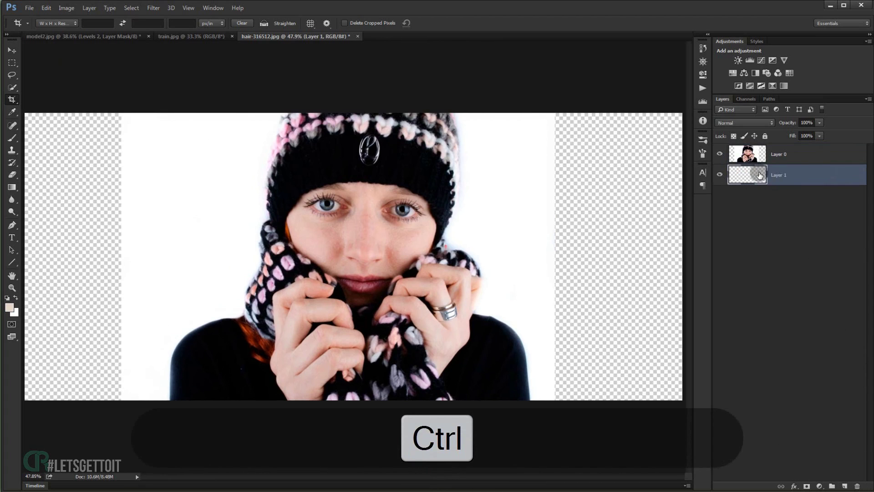
click(15, 298)
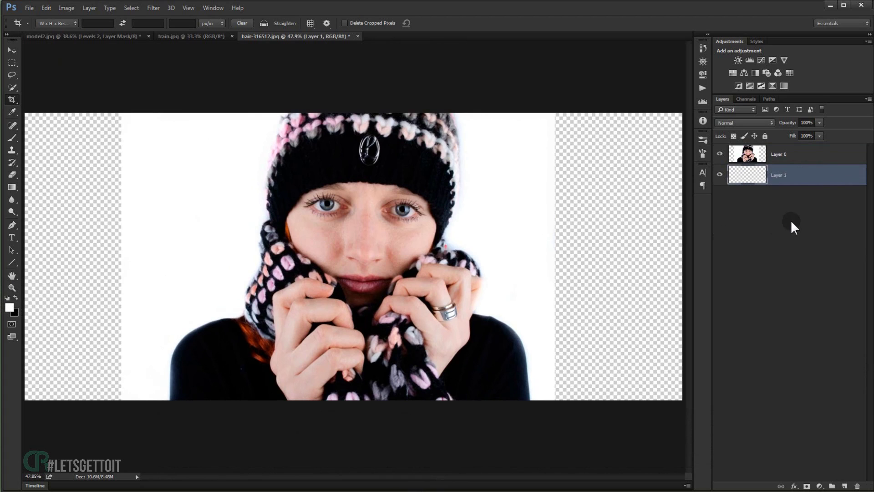
key(alt+BackSpace)
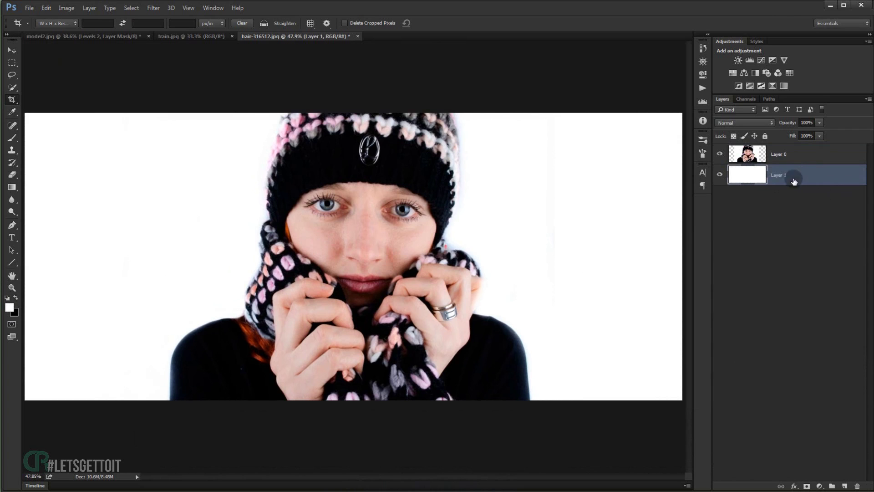
With Layer 0 selected, compare the Red, Green and Blue channels and duplicate the Green channel
click(790, 157)
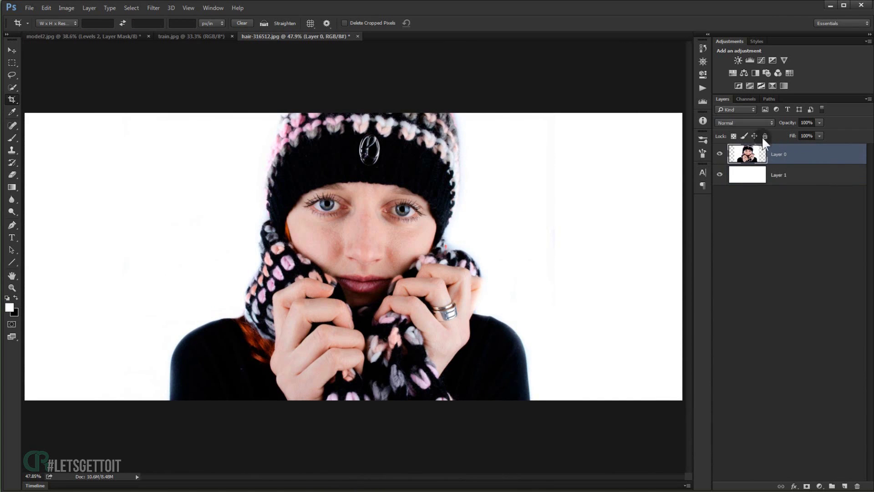
click(748, 100)
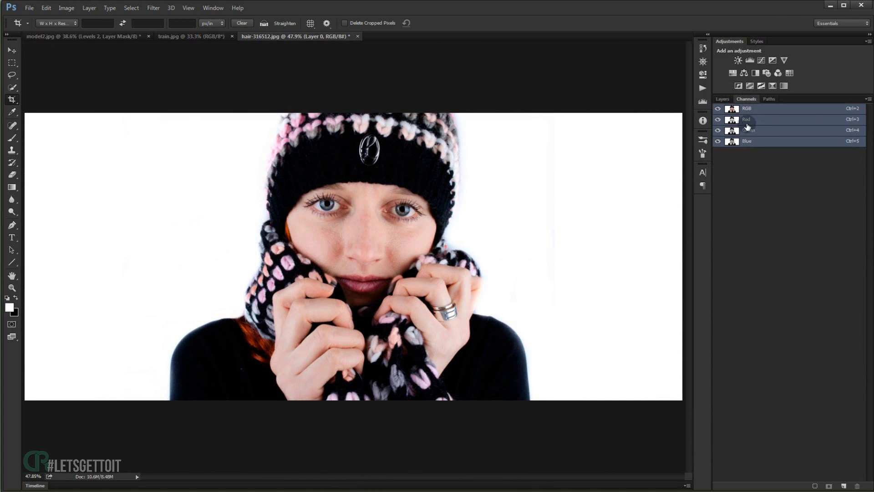
click(751, 120)
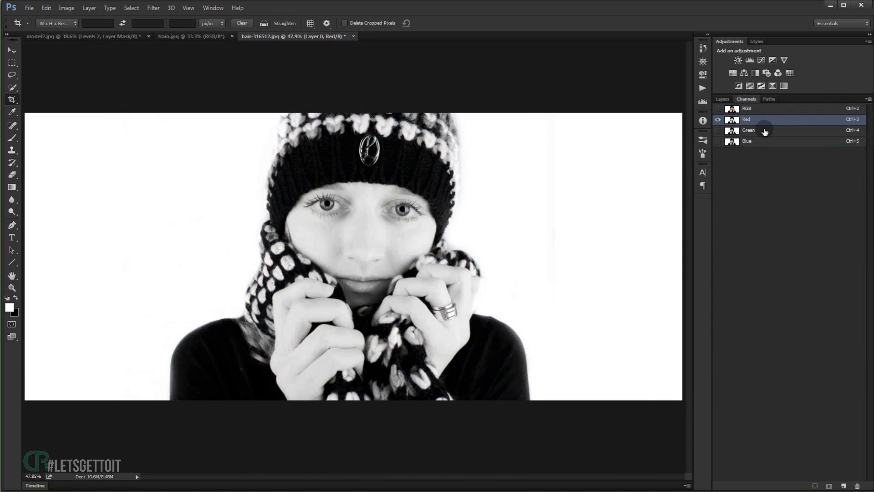
click(763, 131)
click(755, 141)
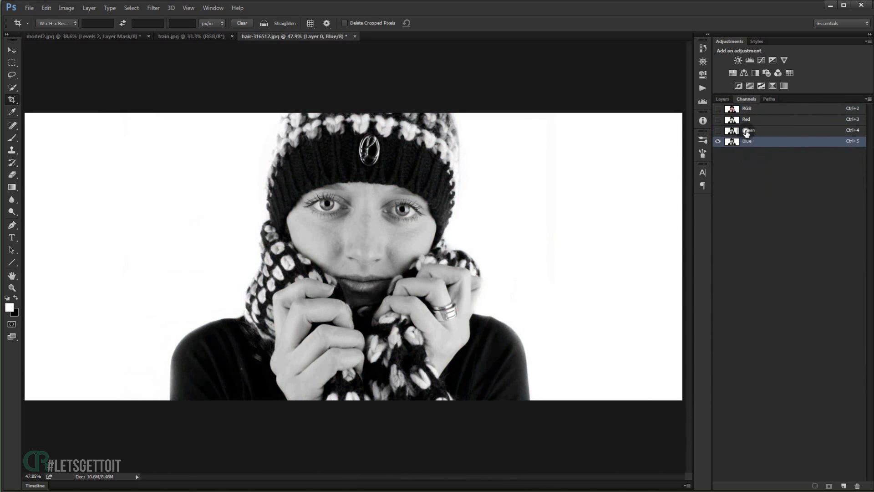
click(746, 132)
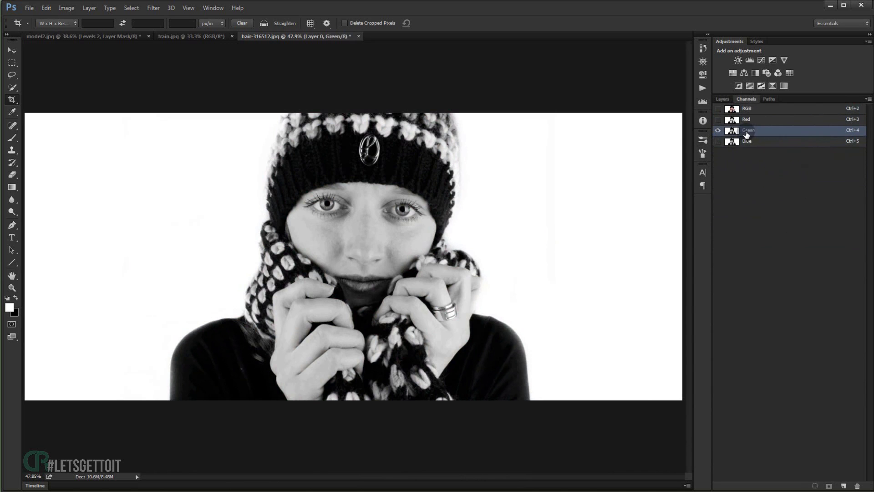
drag(738, 133, 843, 483)
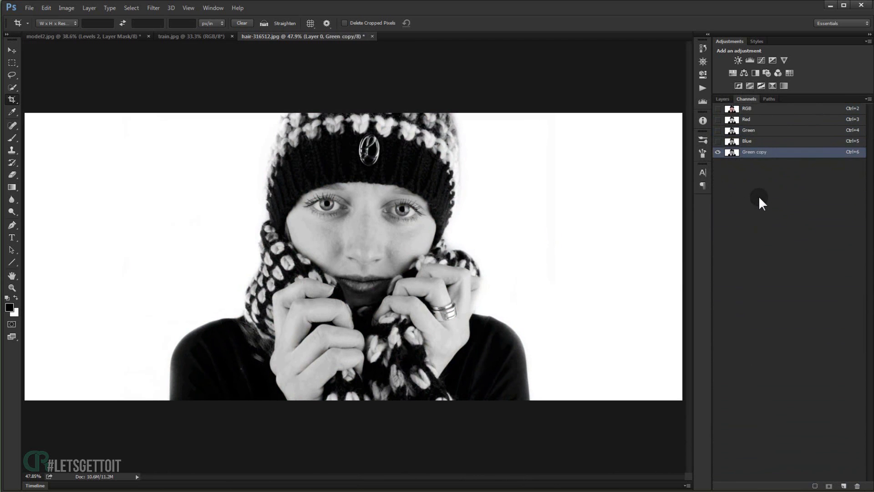
Darken the woman in the Green copy channel with Levels, raising the black input, lowering the midtones and setting the white input to 242
key(ctrl+l)
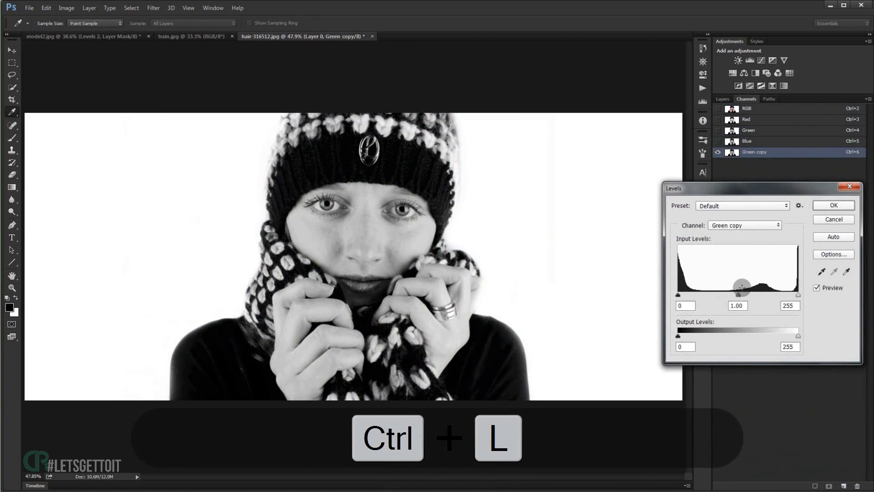
drag(738, 295, 788, 294)
drag(687, 295, 692, 294)
drag(753, 294, 772, 294)
click(691, 294)
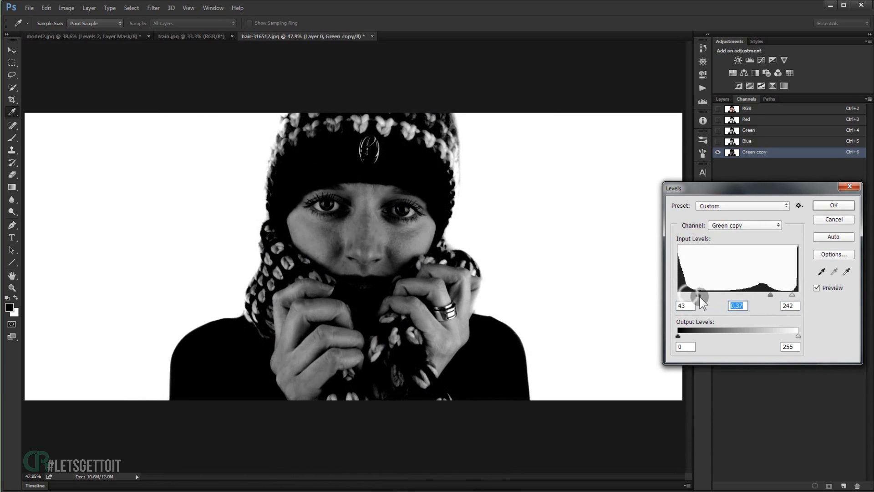
drag(691, 294, 722, 294)
click(832, 205)
key(c)
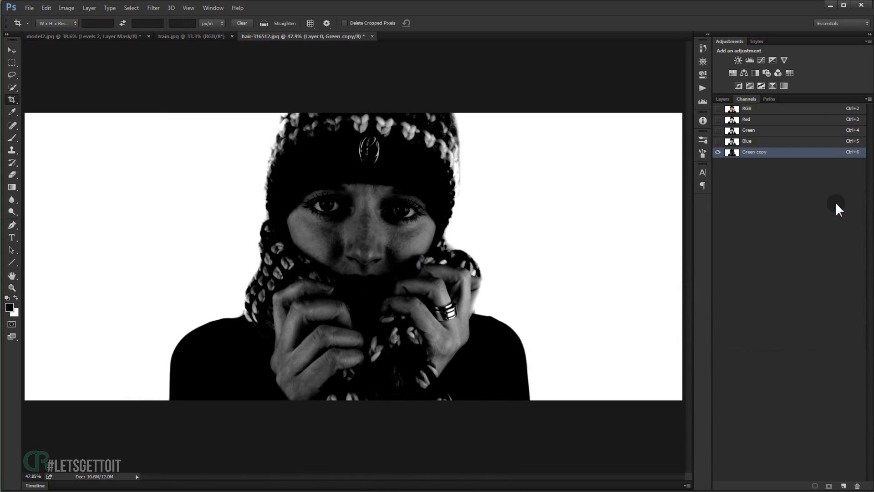
Select the woman's whole figure with the Quick Selection tool, refining the selection edge between her hat and scarf
click(12, 86)
mouse_move(383, 136)
mouse_down()
mouse_move(418, 143)
mouse_move(421, 234)
mouse_move(441, 146)
mouse_move(451, 169)
mouse_move(451, 147)
mouse_move(451, 228)
mouse_move(422, 252)
mouse_move(467, 311)
mouse_up()
drag(479, 349, 202, 370)
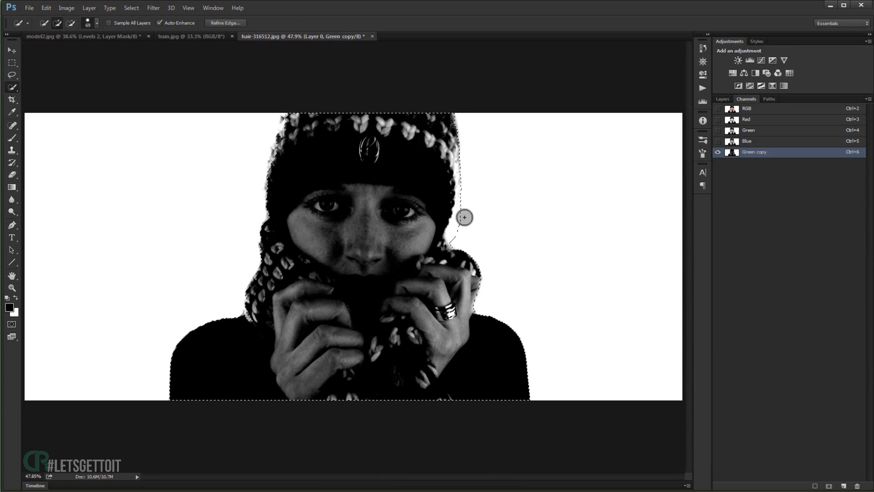
key(alt)
scroll(469, 210, up, 1)
drag(467, 209, 451, 242)
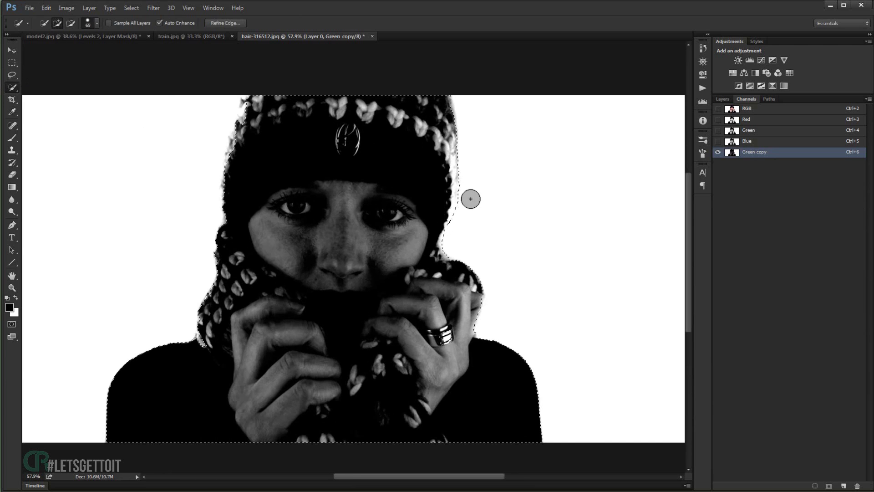
drag(464, 205, 462, 219)
key(ctrl+z)
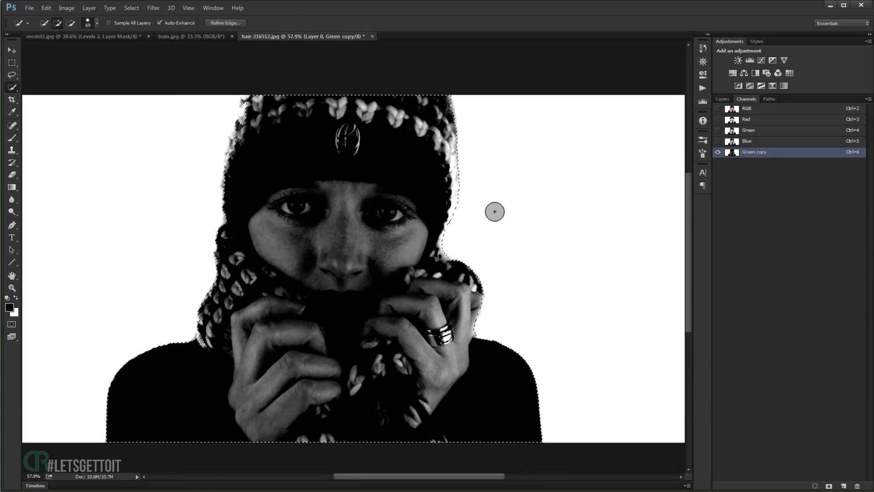
Return to the RGB composite, mask Layer 0 with the selection, and check the cutout with Layer 1 temporarily hidden
click(739, 109)
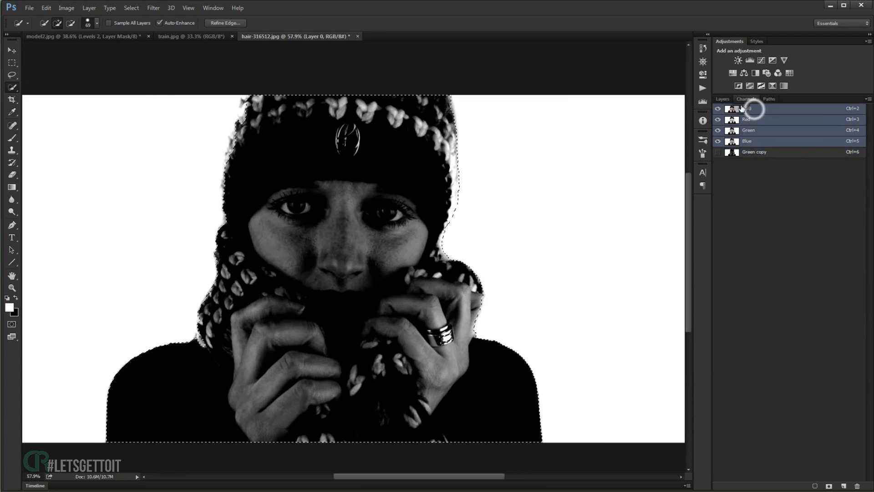
click(721, 100)
scroll(589, 187, down, 2)
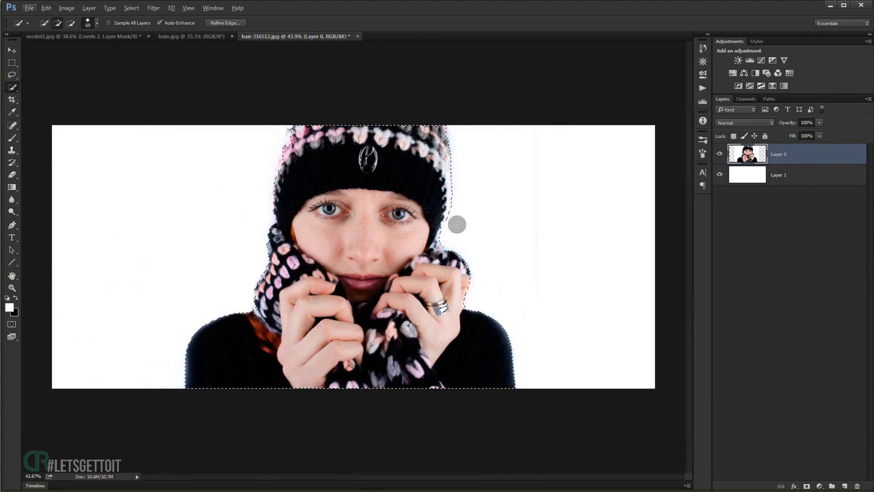
scroll(295, 157, up, 2)
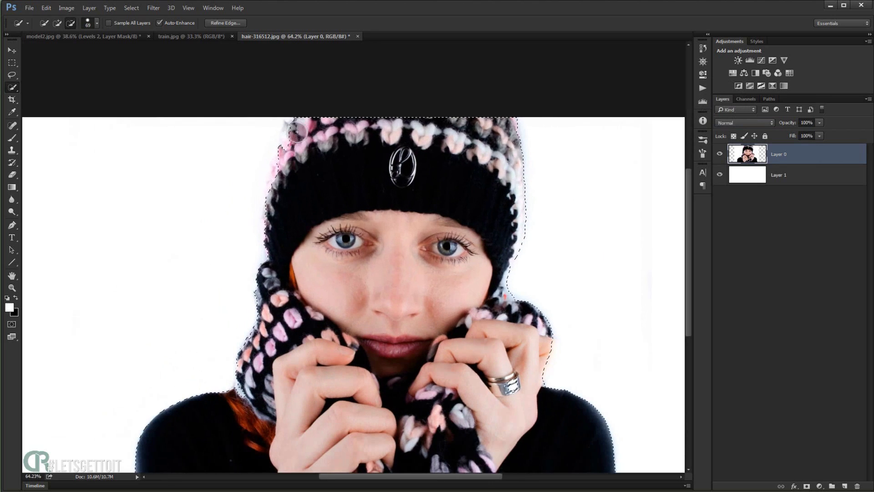
scroll(370, 201, down, 2)
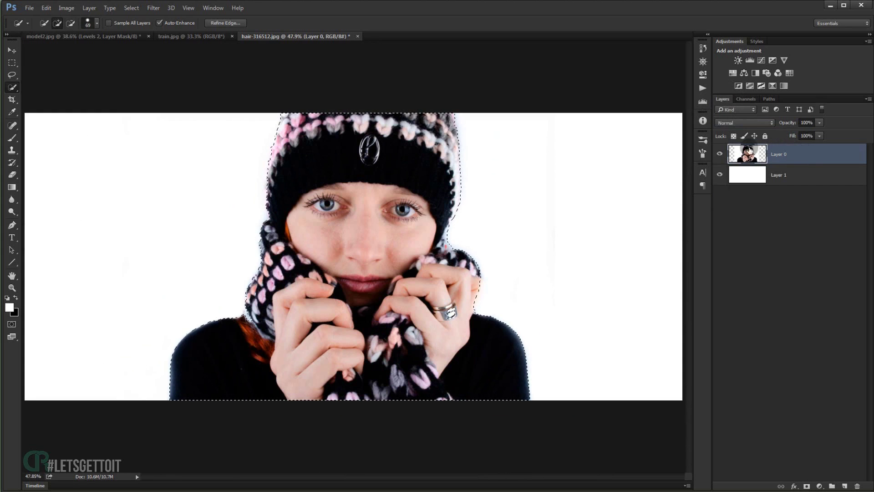
click(806, 485)
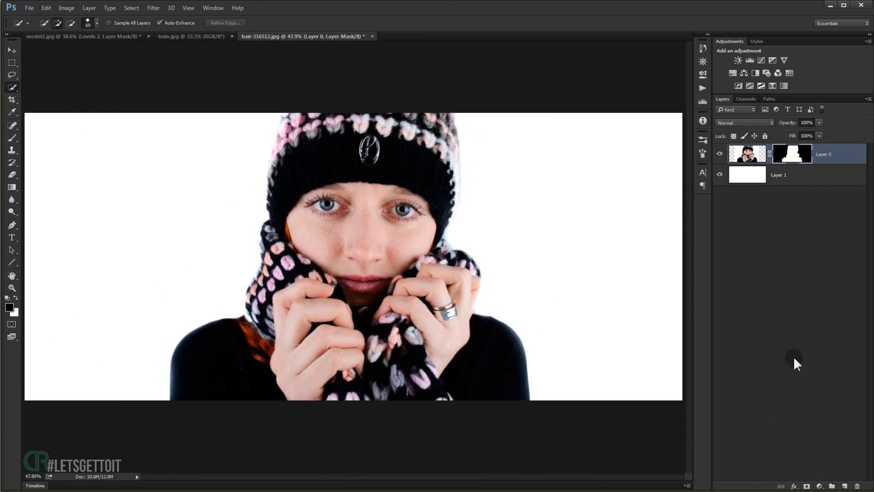
click(719, 176)
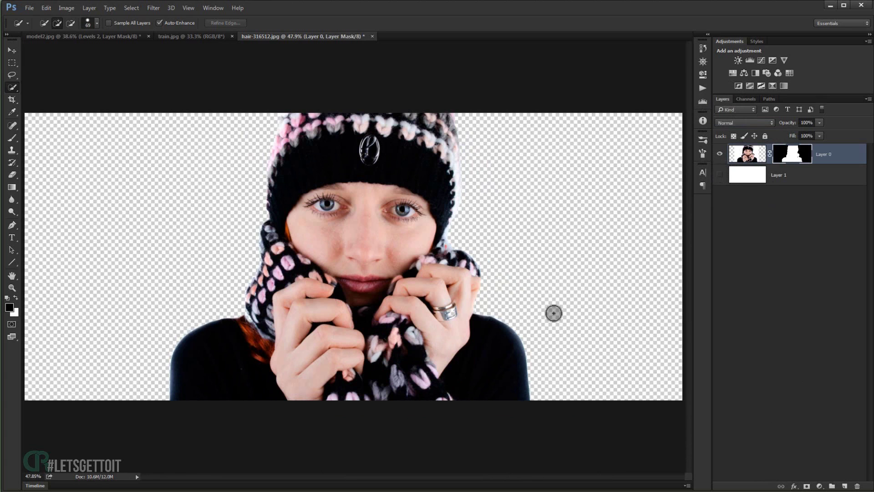
click(720, 174)
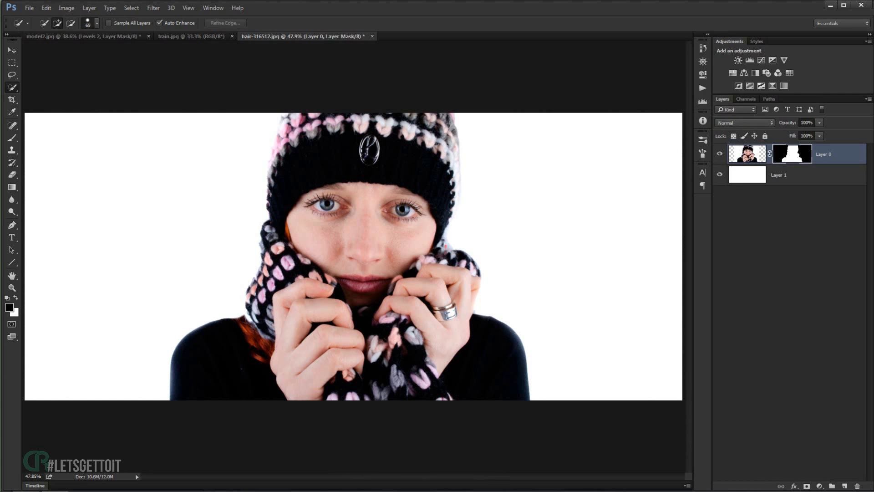
Open download.jpg from the Double folder and move the city image into hair-316512.jpg as a new layer
key(alt+Tab)
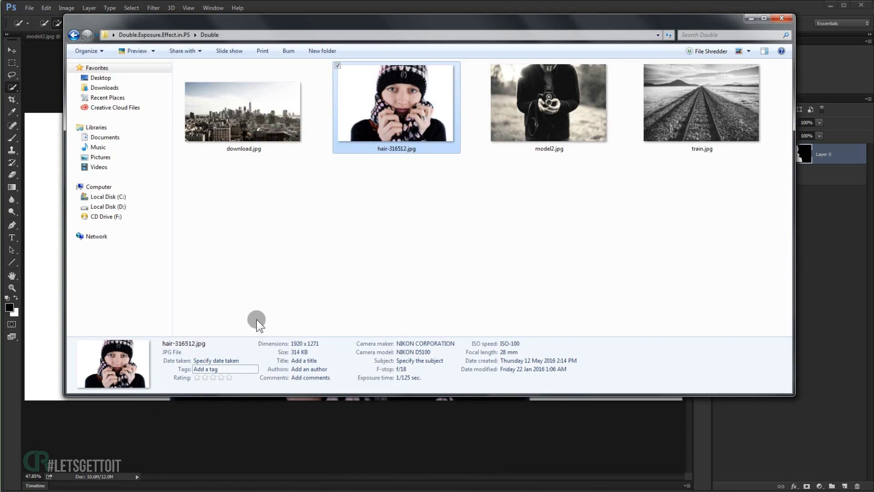
click(243, 145)
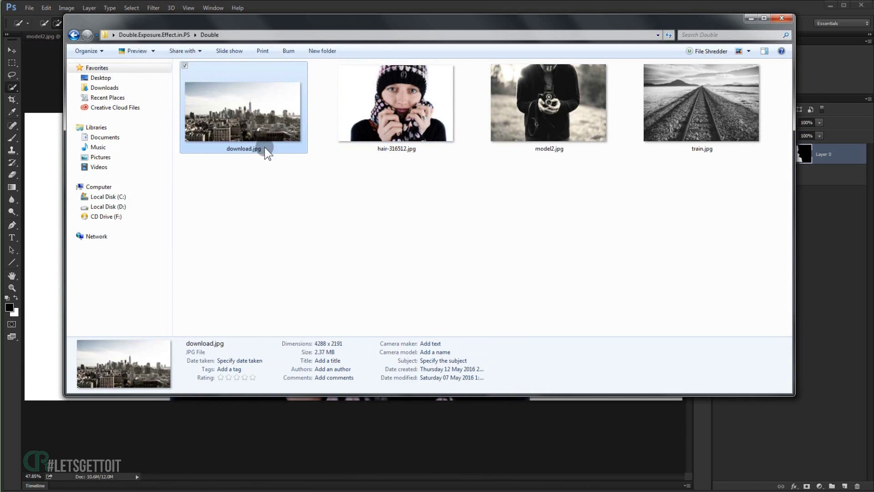
drag(227, 157, 7, 367)
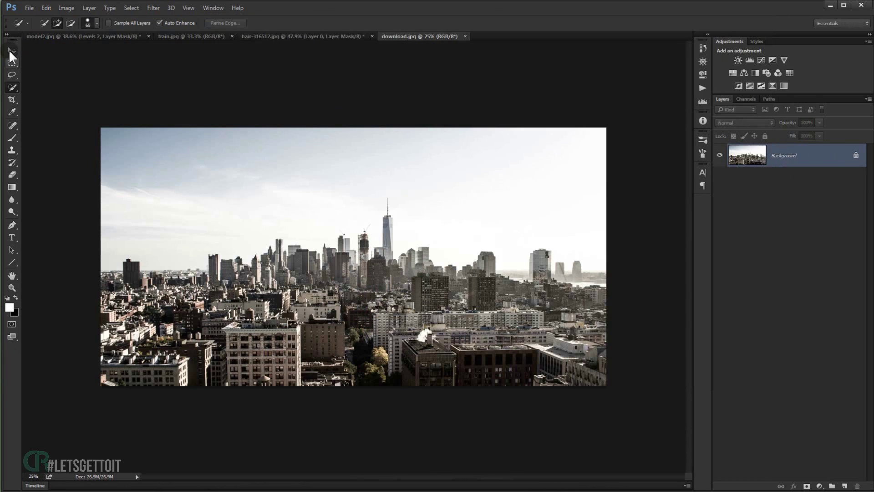
click(12, 49)
drag(376, 175, 384, 267)
Reposition the city layer with Free Transform so that the skyline and buildings cover the entire canvas
scroll(386, 278, down, 4)
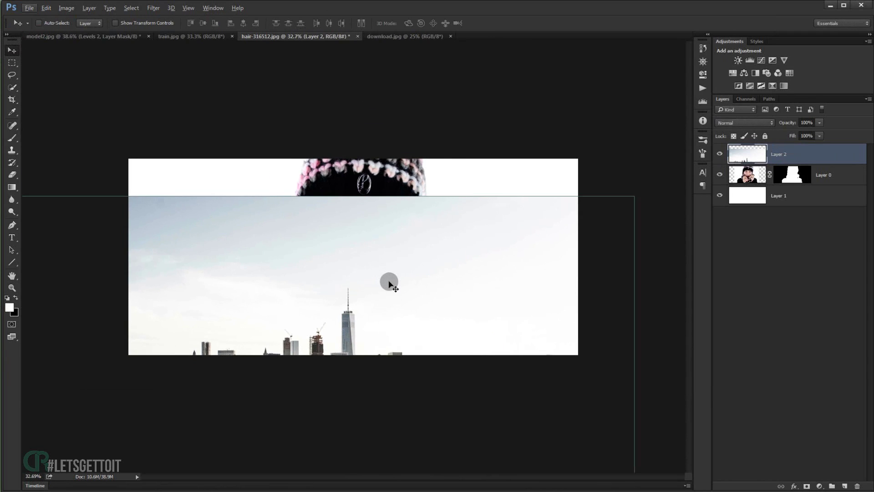
key(ctrl+t)
scroll(405, 290, down, 3)
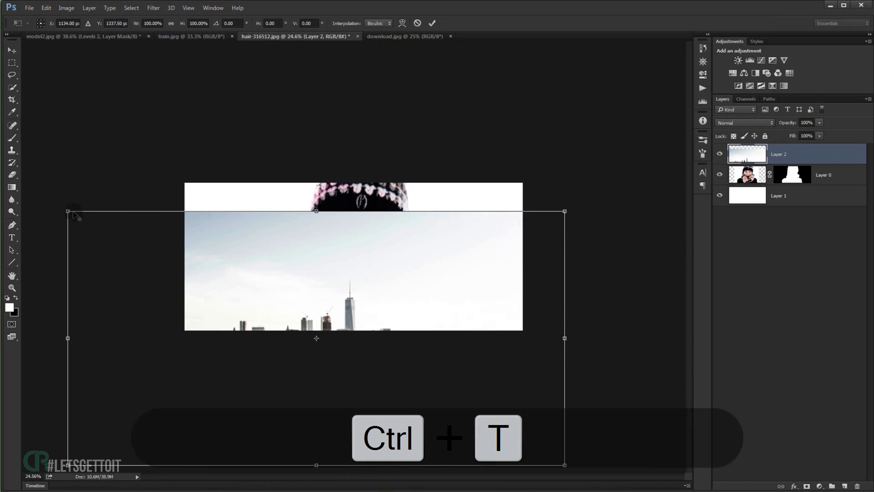
drag(413, 310, 458, 202)
key(Return)
scroll(473, 230, up, 2)
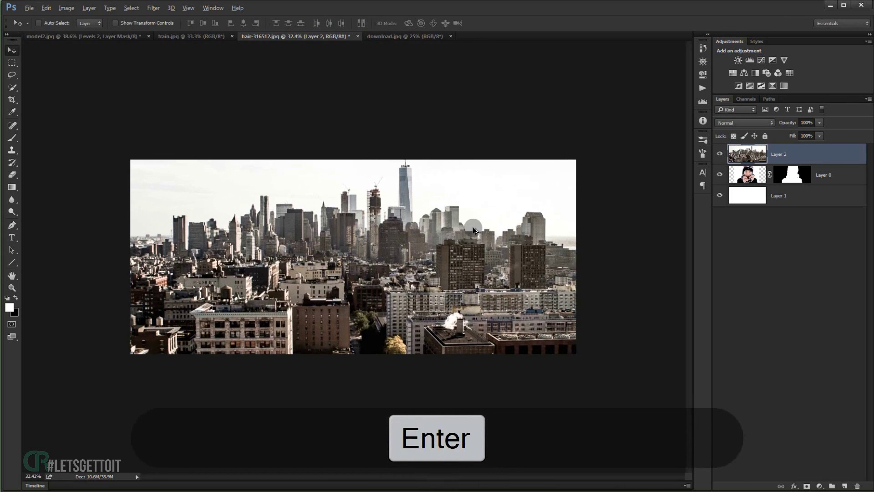
scroll(474, 230, up, 2)
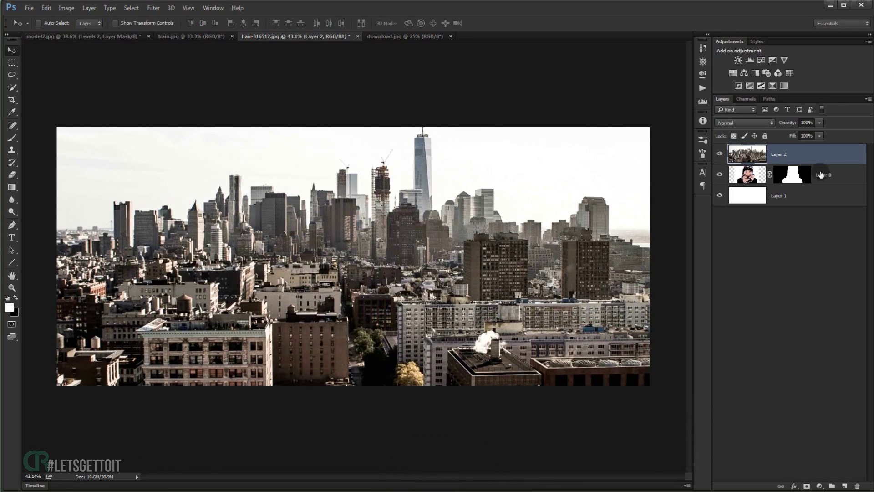
Copy Layer 0's mask onto Layer 2 to confine the city to the woman's silhouette
click(794, 155)
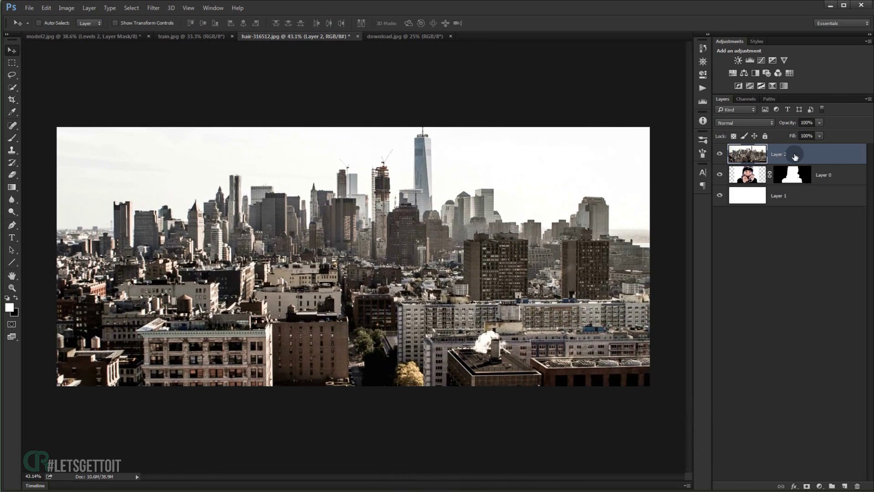
key(alt)
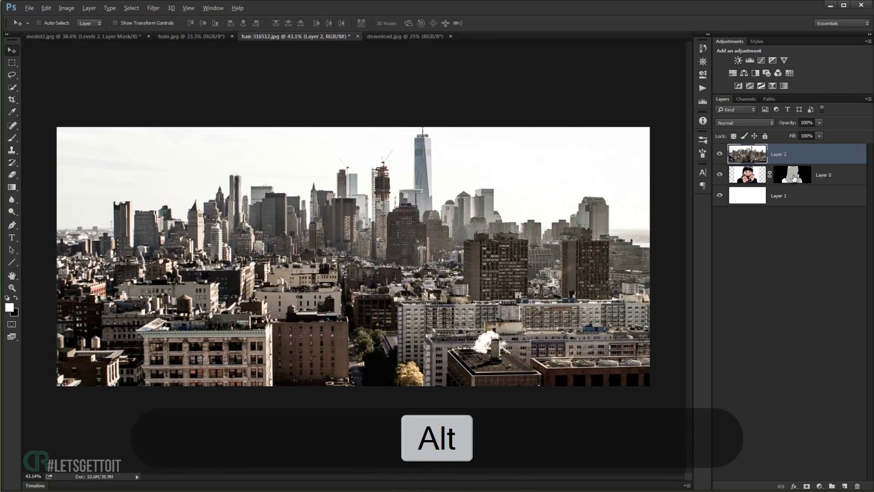
drag(794, 178, 792, 154)
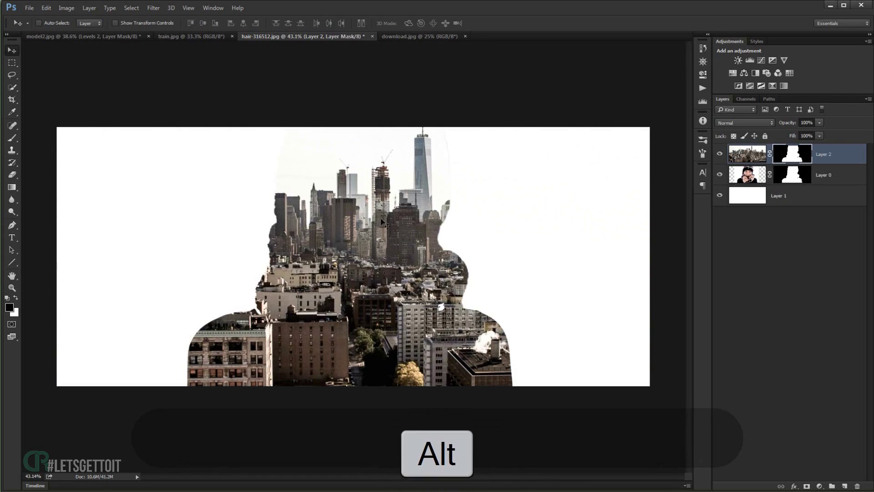
scroll(366, 232, up, 1)
scroll(366, 232, down, 1)
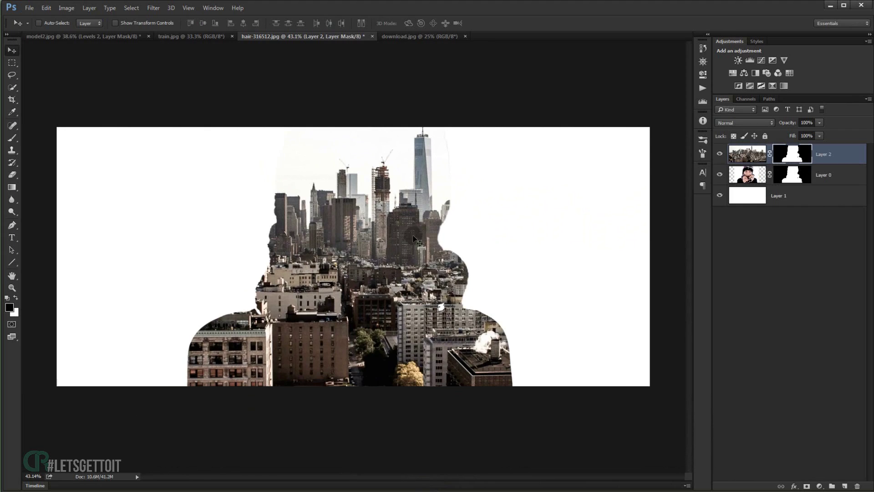
click(448, 244)
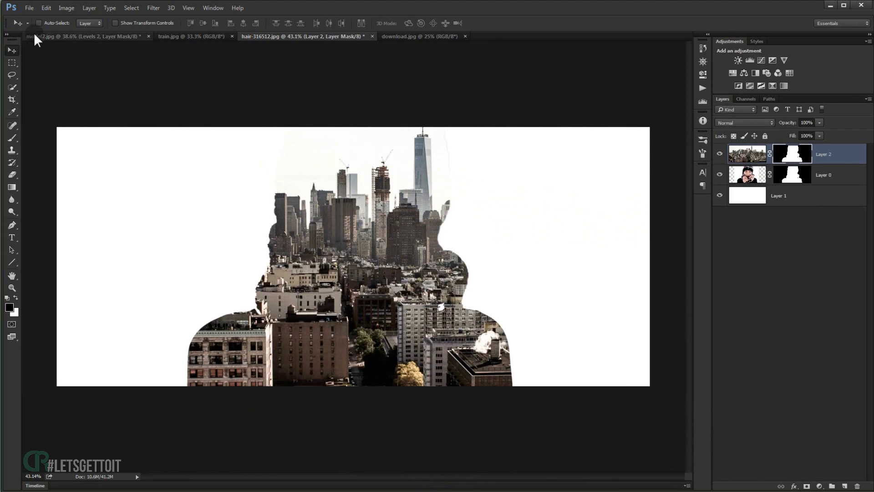
Unlink Layer 2's image from its mask and shift the city up and to the left inside the silhouette
click(769, 155)
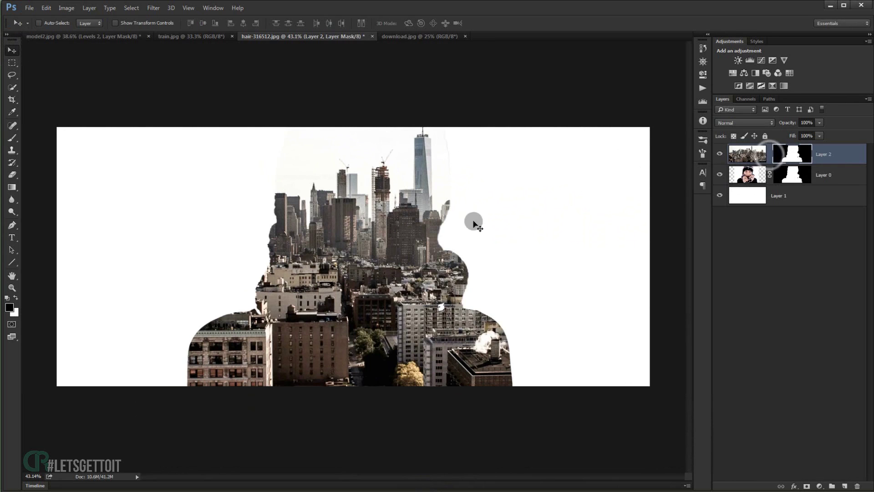
click(748, 154)
drag(423, 289, 404, 262)
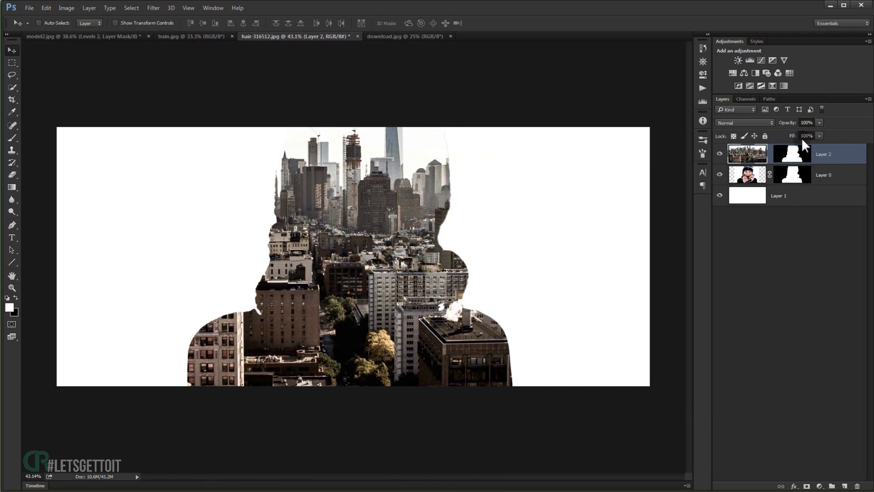
Set Layer 2's opacity to 79% and move the city slightly down and to the right over the face
drag(792, 127, 779, 130)
drag(356, 232, 369, 247)
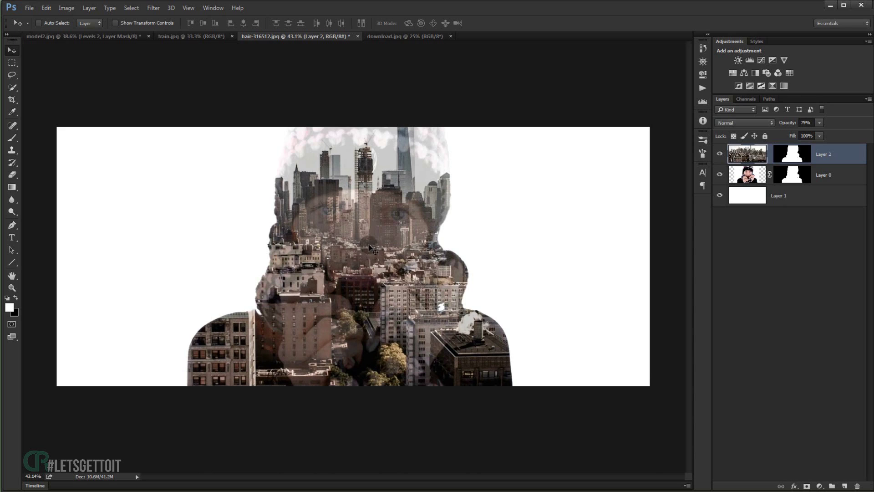
Add a Gradient Map adjustment layer above Layer 2 and clip it to that layer
click(827, 231)
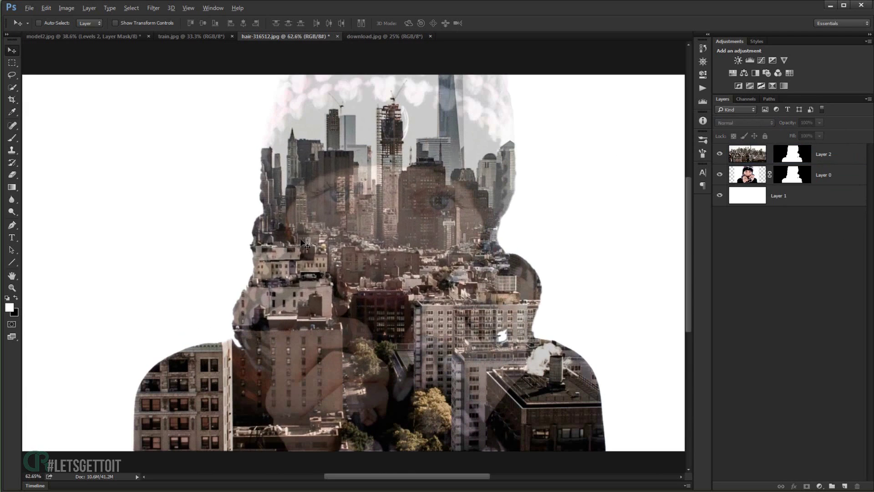
scroll(280, 239, up, 3)
scroll(306, 243, down, 2)
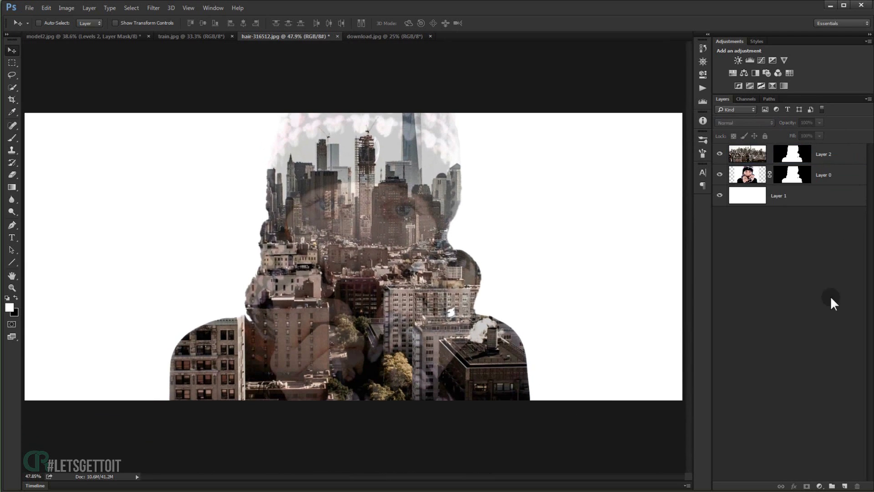
click(819, 486)
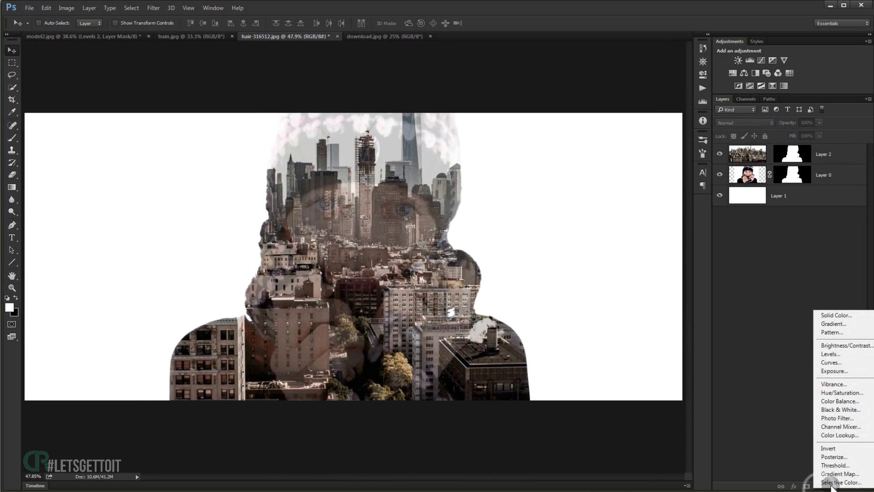
click(837, 470)
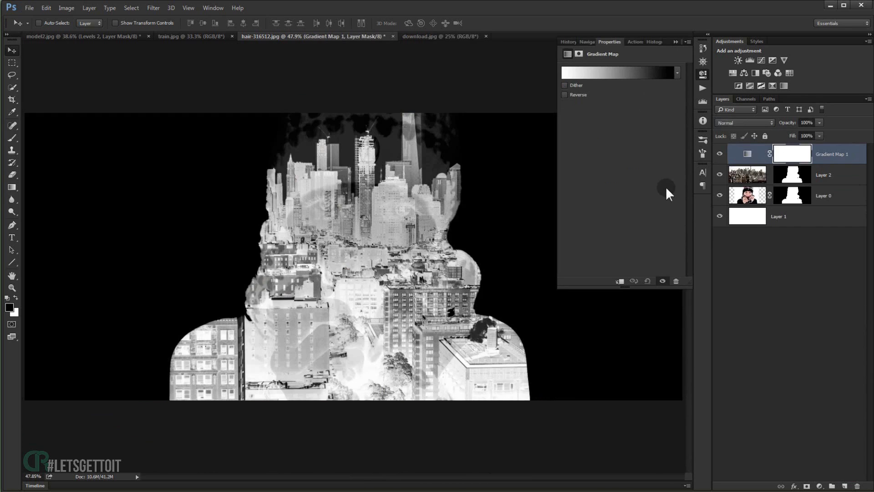
click(620, 282)
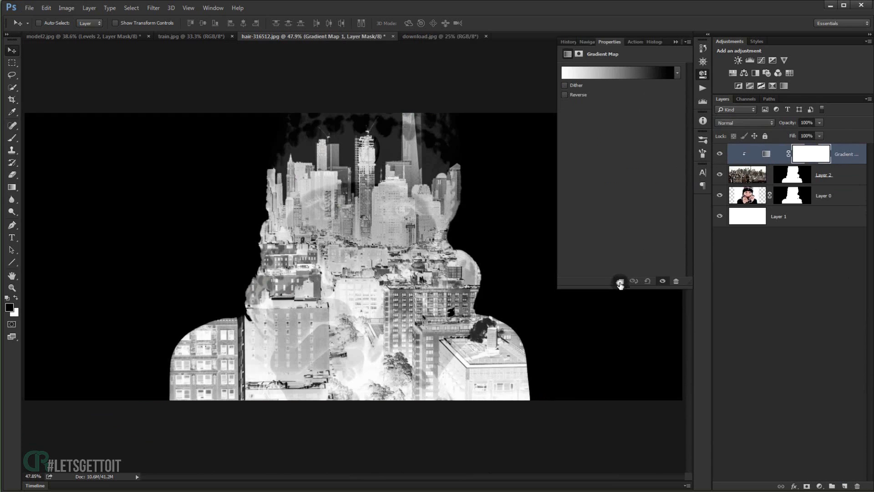
Apply the Sepia Highlights 2 preset to the Gradient Map and compare the city with the adjustment hidden and shown
click(641, 73)
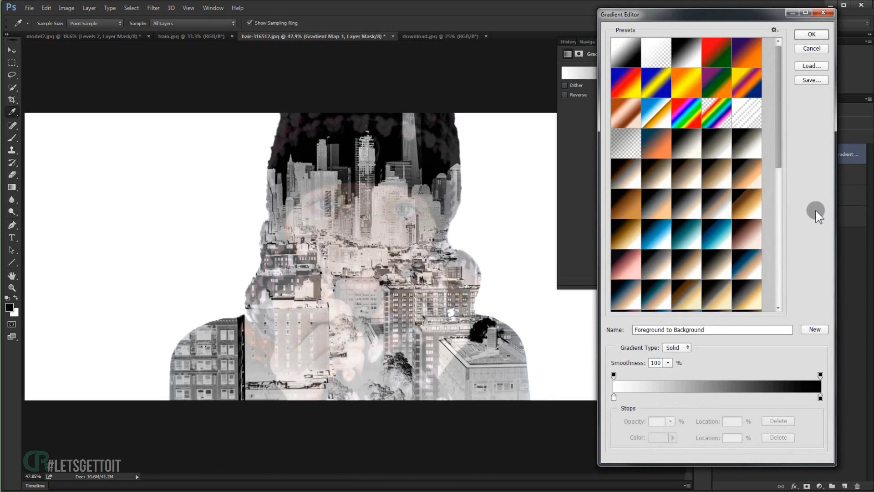
click(698, 210)
click(689, 211)
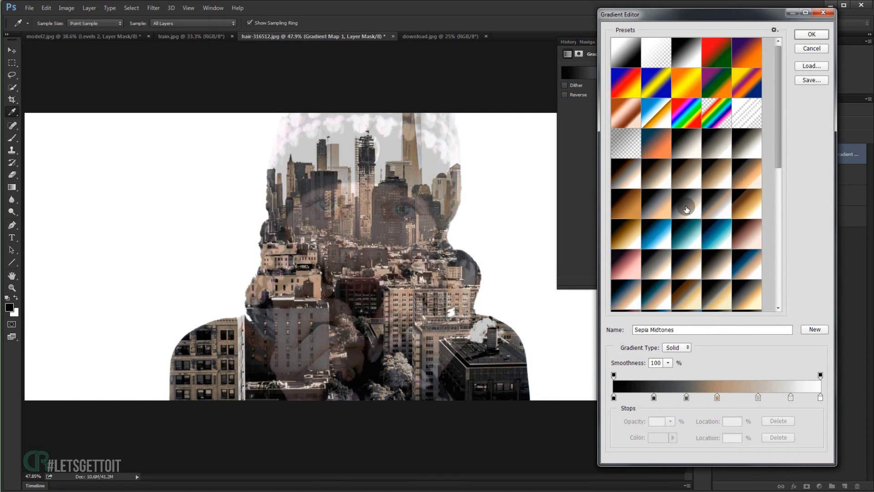
click(691, 210)
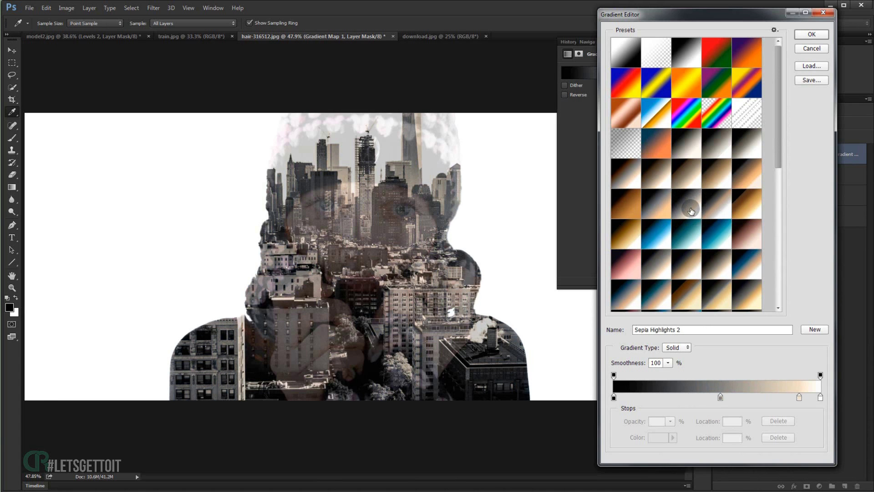
click(708, 197)
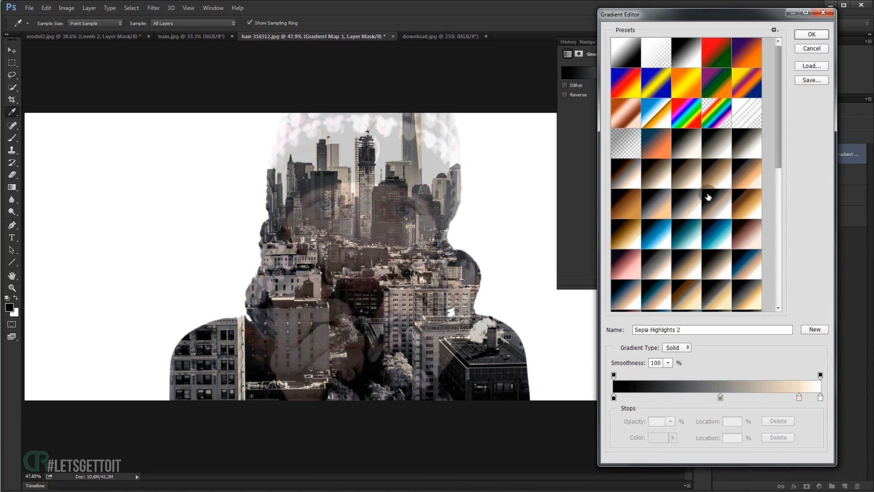
click(818, 35)
click(676, 42)
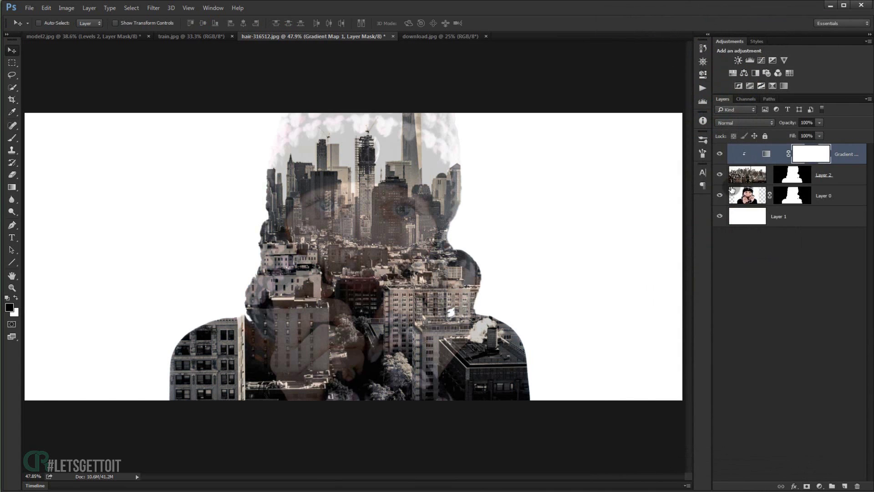
click(719, 155)
click(719, 155)
click(719, 154)
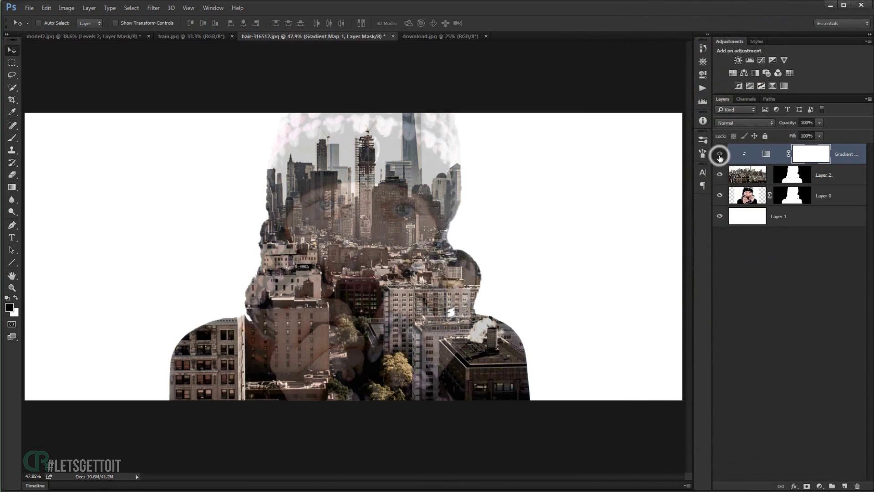
click(719, 155)
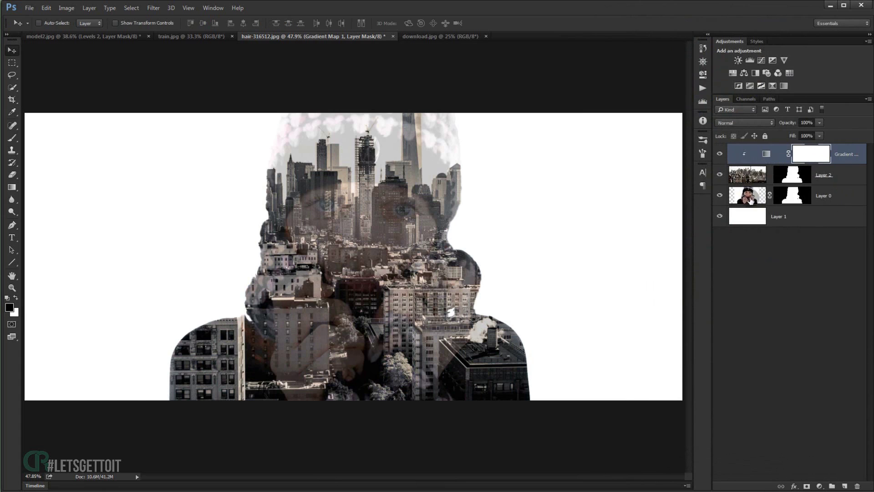
Duplicate Layer 0 with its mask above the Gradient Map and clip a Black & White adjustment to the copy
drag(835, 192, 826, 148)
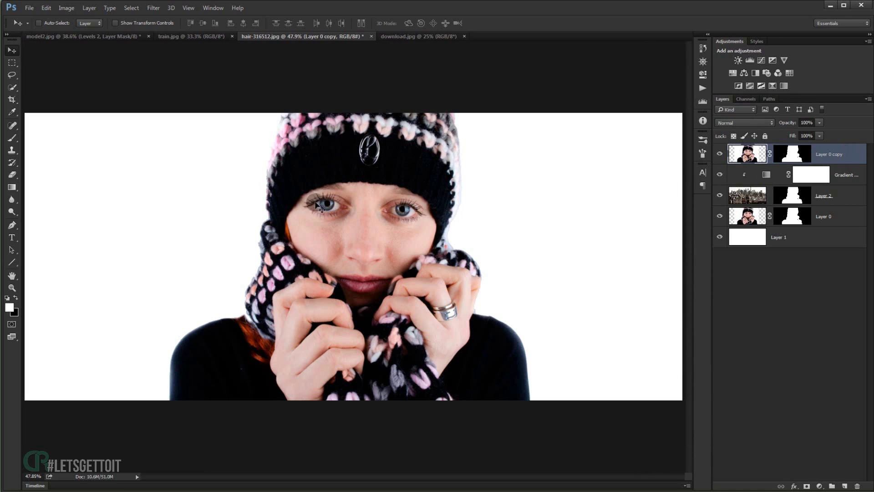
click(819, 485)
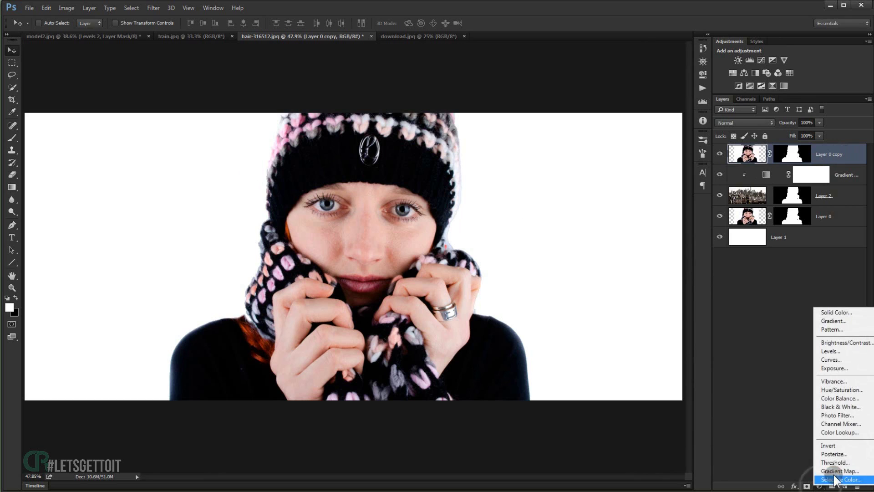
click(837, 406)
click(620, 281)
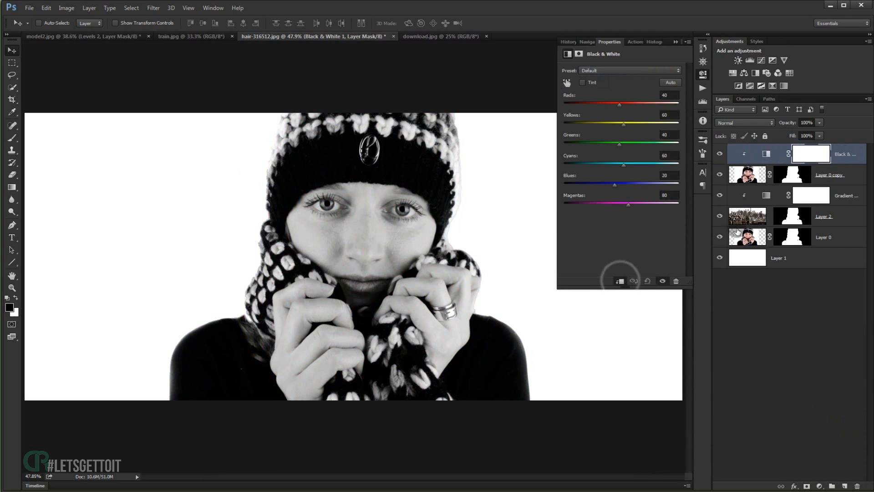
click(676, 41)
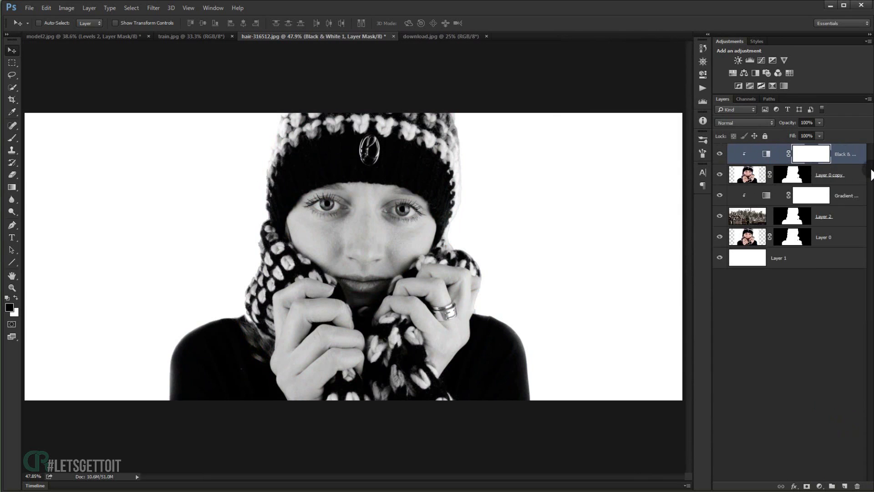
Add a clipped Levels adjustment above the Black & White layer with input levels 57, 0.78 and 244
click(844, 157)
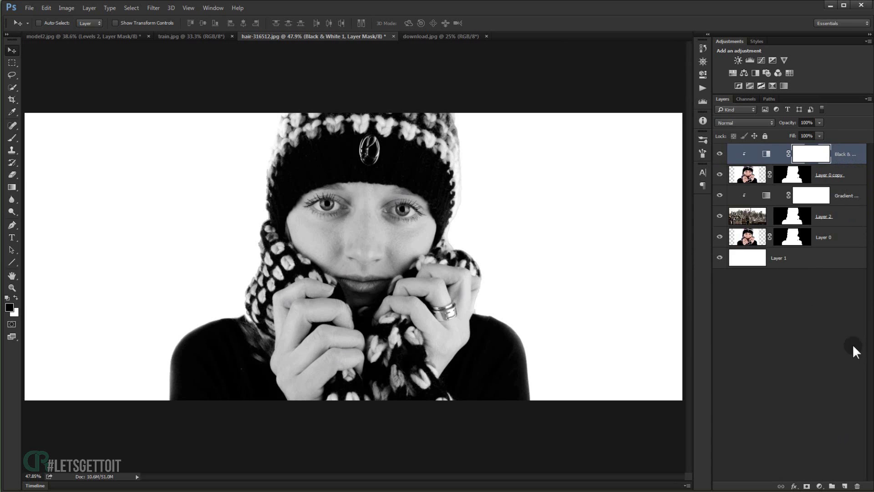
click(819, 486)
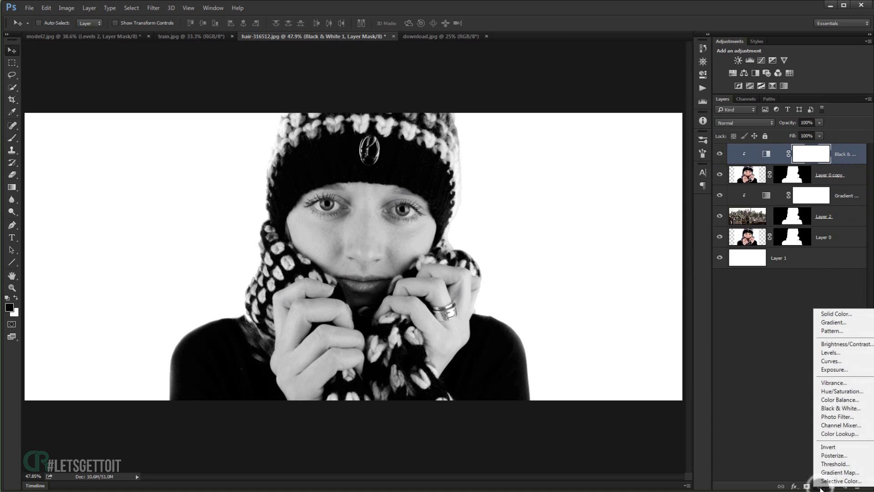
click(839, 352)
click(622, 273)
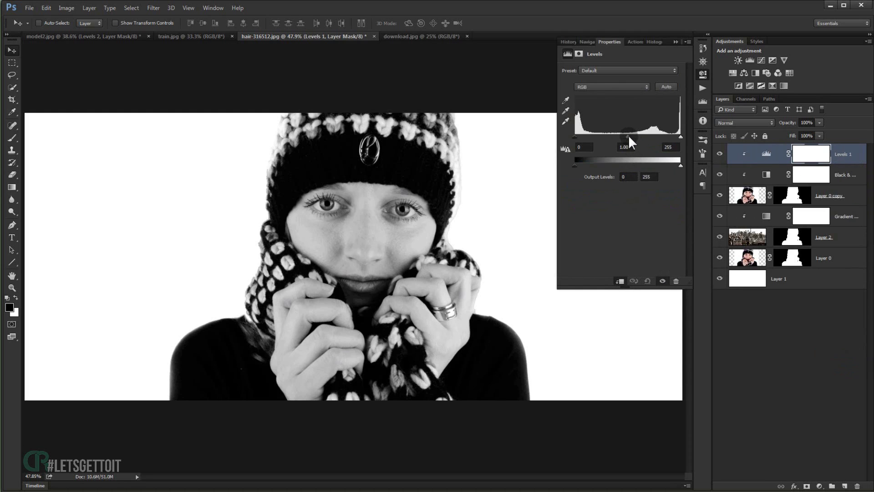
drag(575, 136, 674, 137)
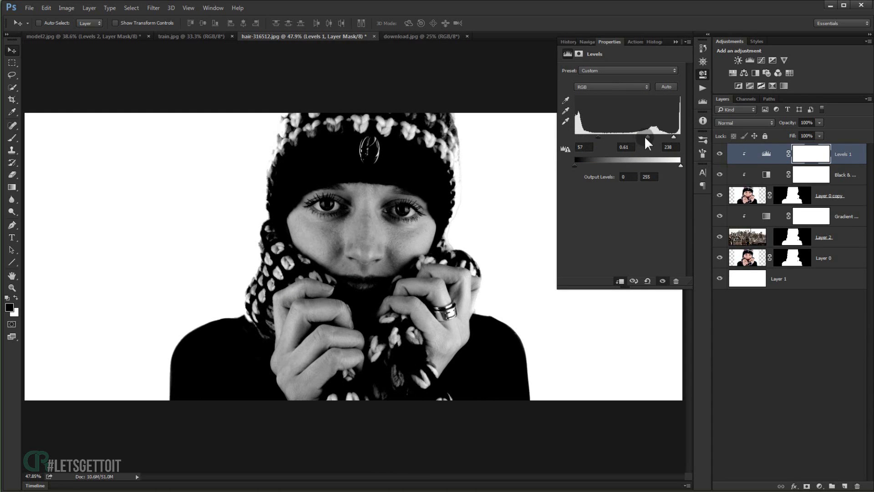
drag(648, 136, 674, 137)
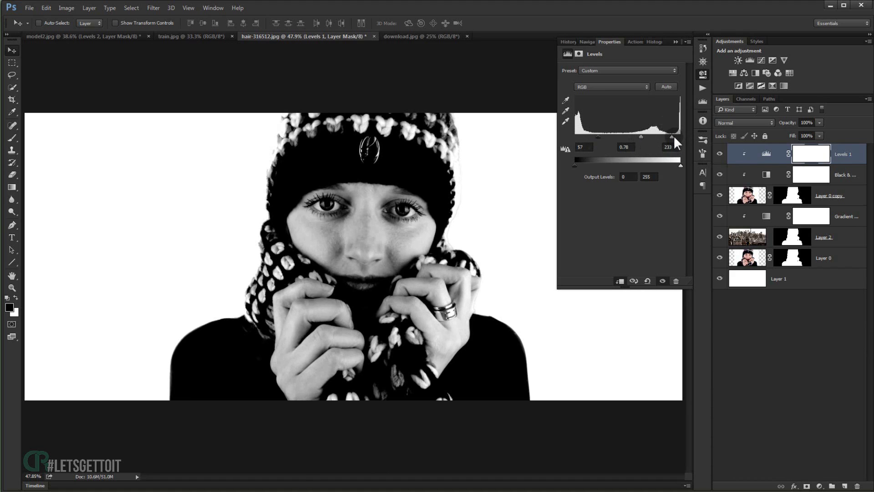
click(675, 41)
Set the blend mode of Layer 0 copy to Lighten
click(745, 189)
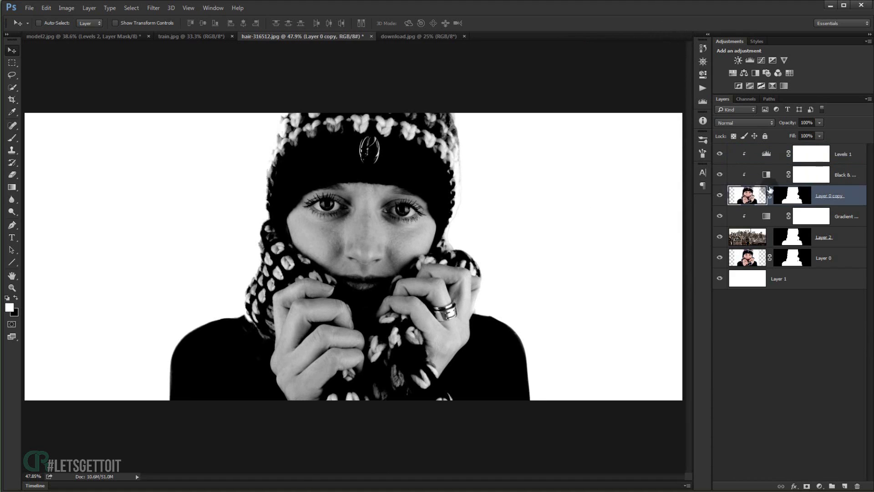
click(738, 125)
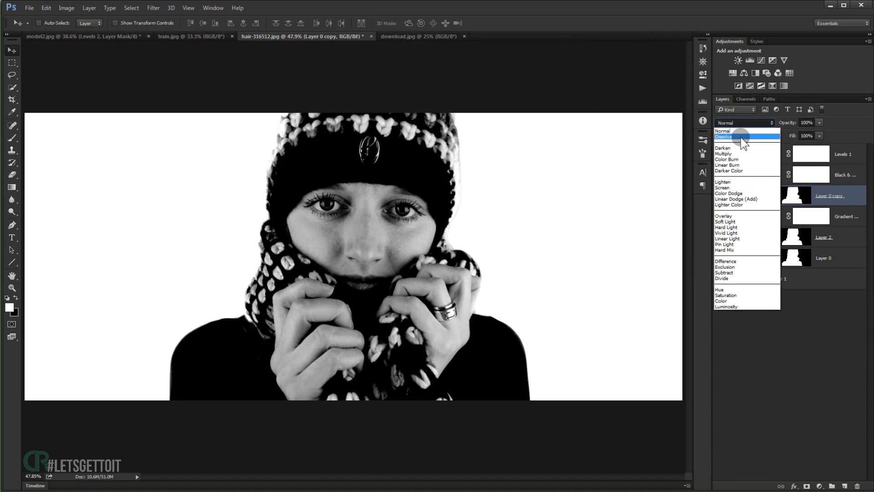
click(723, 182)
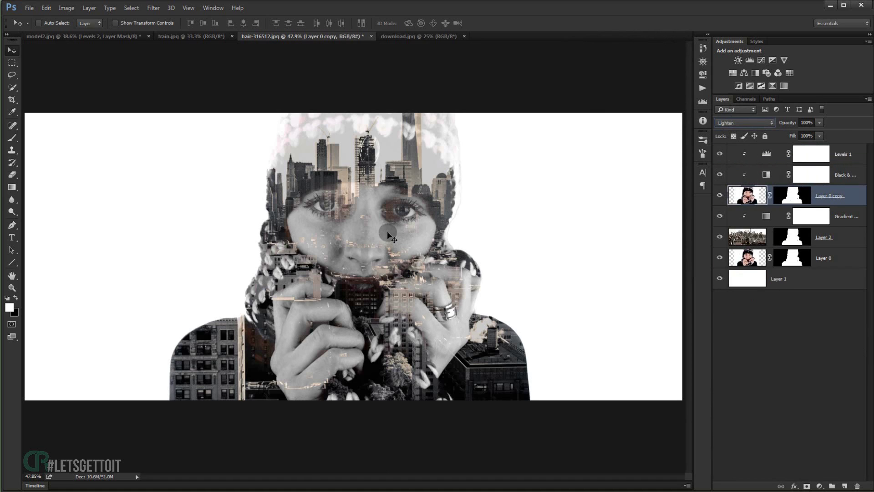
Raise Layer 2's opacity to 100% and shift the city slightly up and to the right inside the silhouette
click(833, 234)
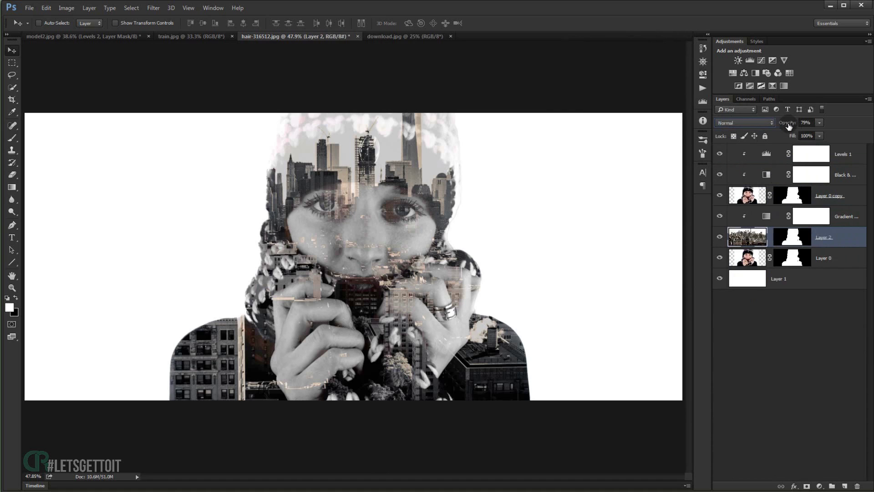
drag(788, 123, 820, 123)
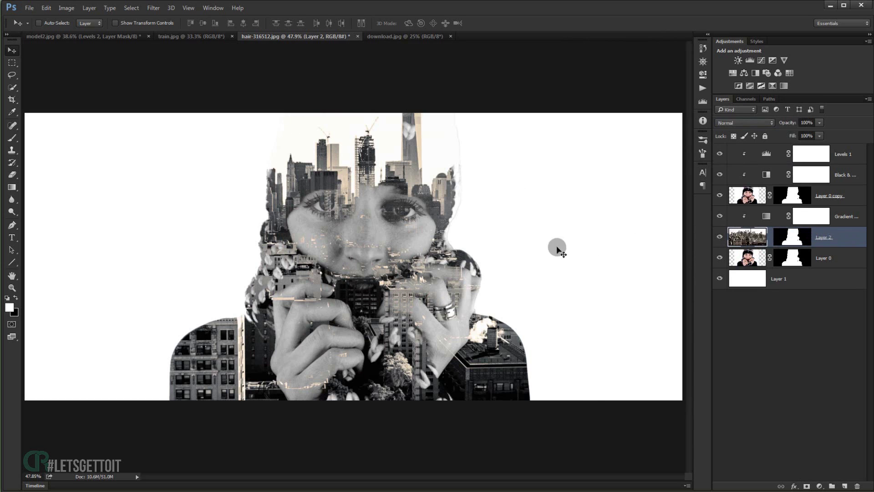
mouse_move(372, 223)
mouse_down()
mouse_move(370, 237)
mouse_move(383, 217)
mouse_up()
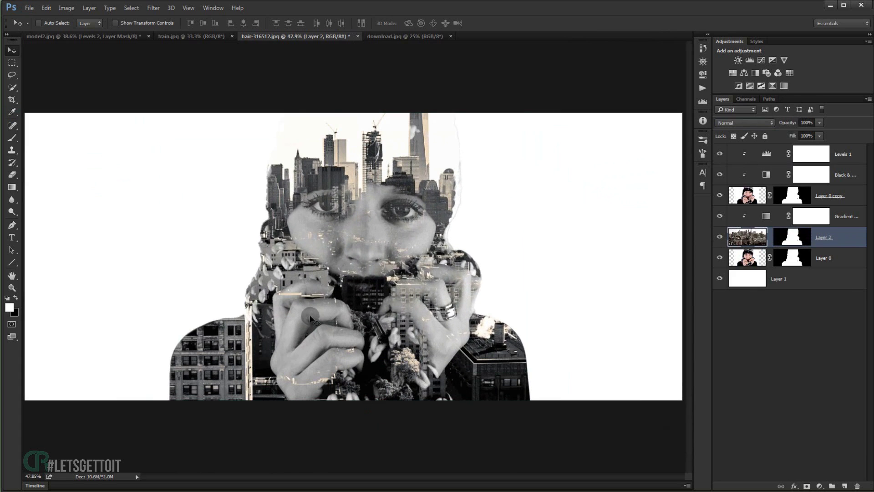
scroll(346, 339, up, 2)
scroll(363, 339, down, 2)
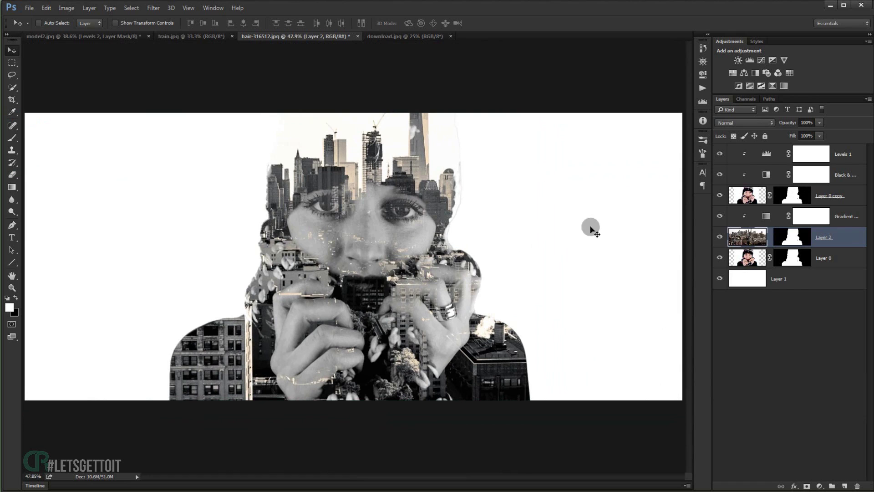
Set the input levels of the Levels 1 adjustment to 37, 0.65 and 239
double_click(767, 154)
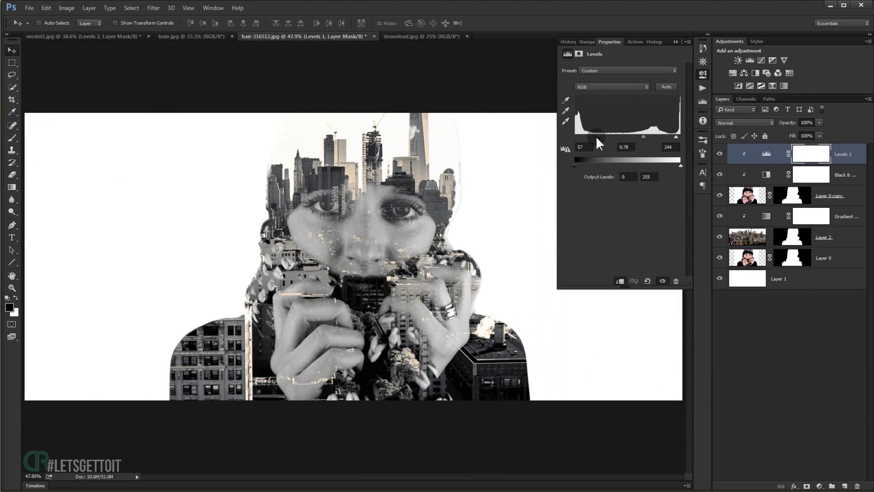
drag(595, 135, 644, 136)
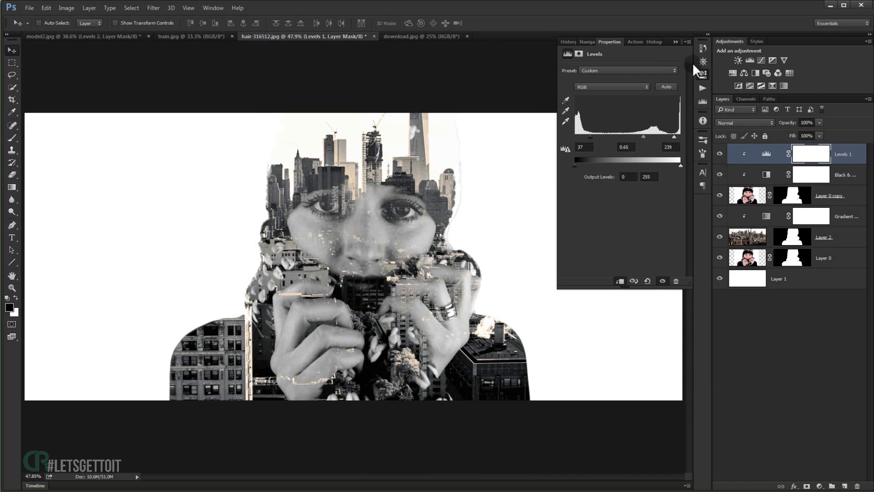
click(675, 41)
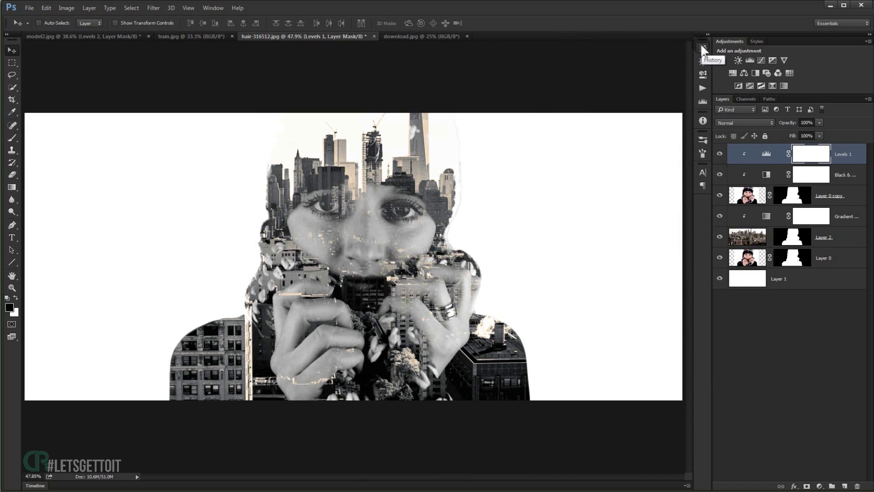
Add an unclipped Levels adjustment above all layers with midtones at 0.79 and RGB output levels 15 and 243
click(842, 175)
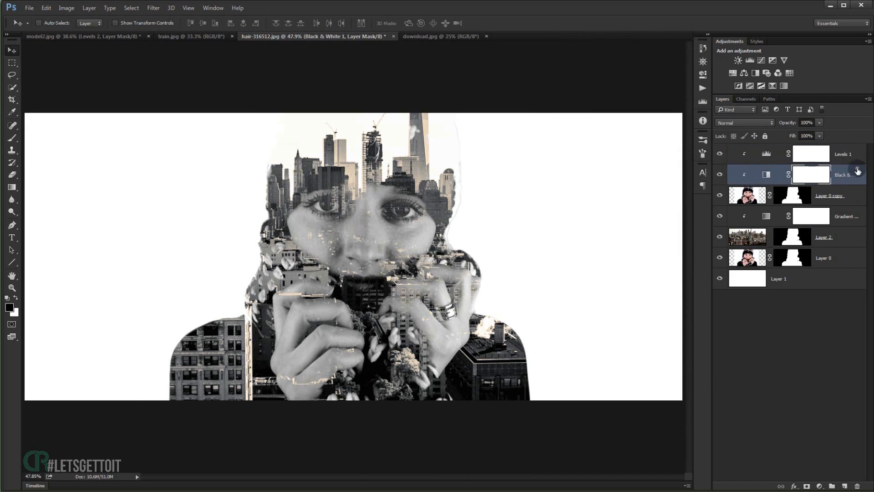
click(847, 156)
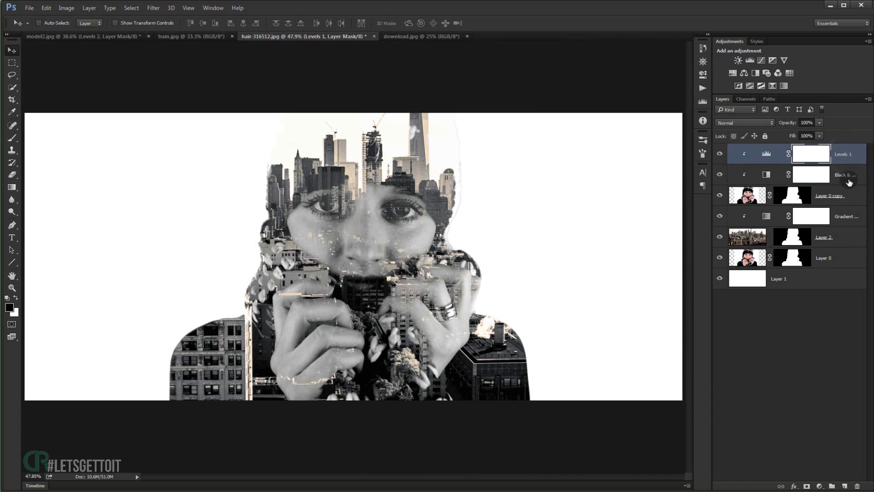
click(822, 486)
click(834, 351)
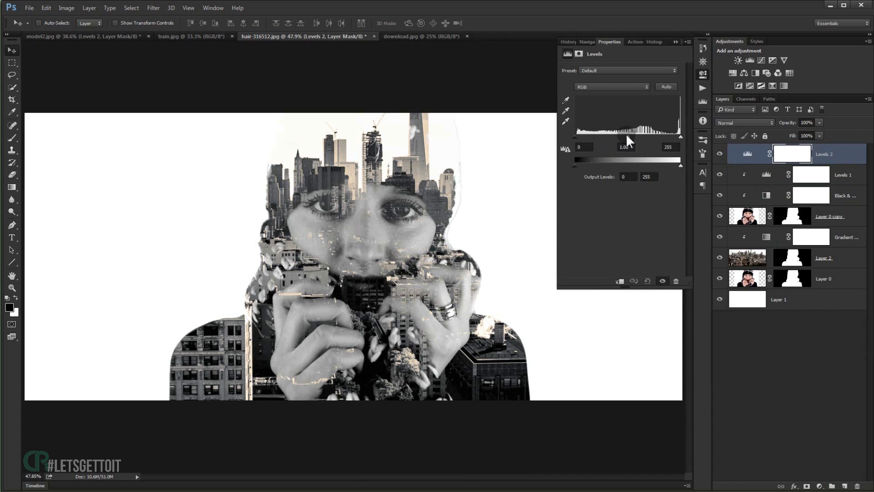
drag(627, 134, 635, 135)
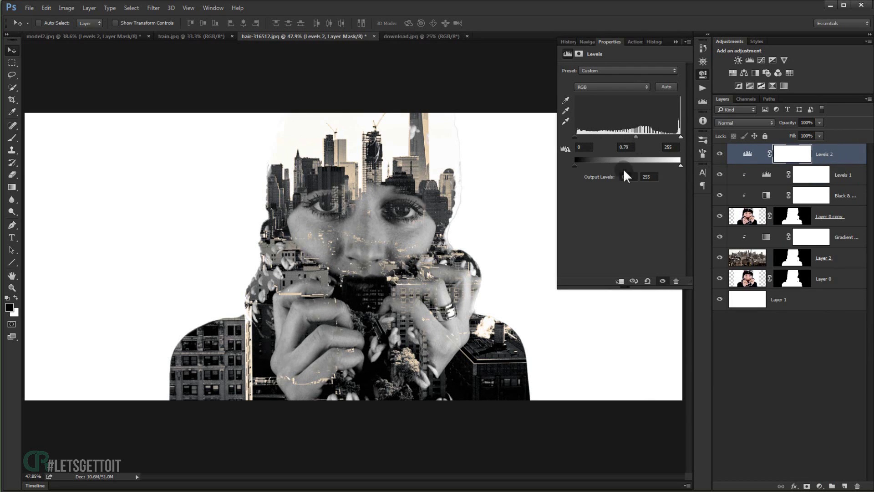
drag(576, 166, 581, 168)
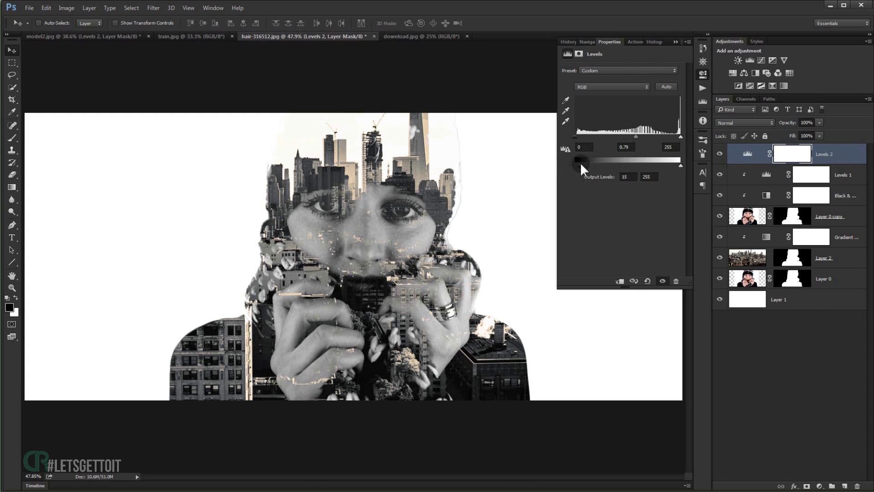
drag(678, 165, 676, 166)
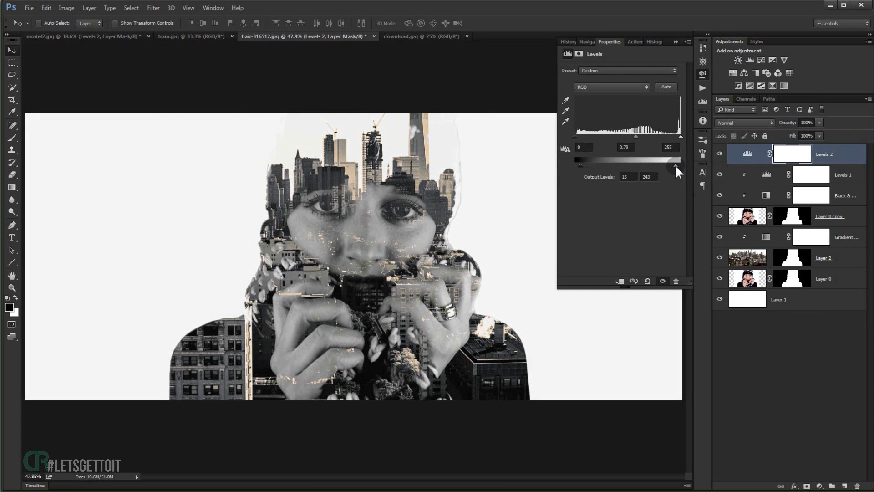
Set the Blue channel output levels of the Levels 2 adjustment to 19 and 228
click(610, 87)
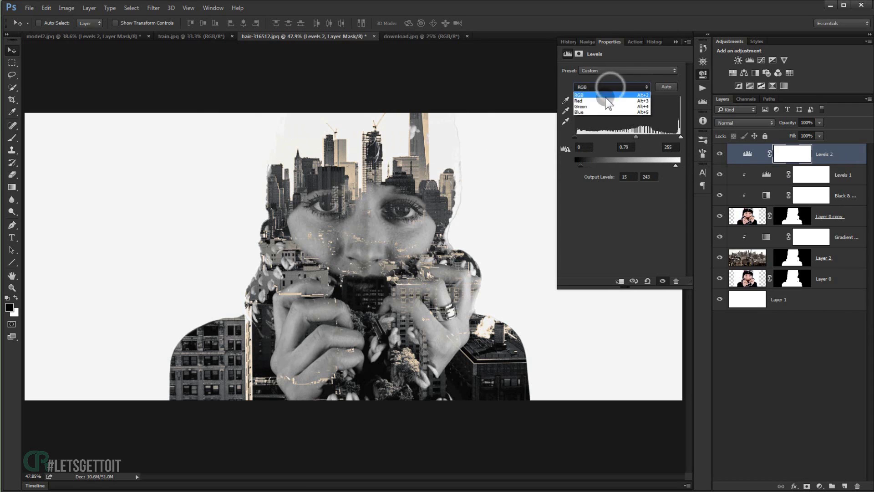
click(594, 112)
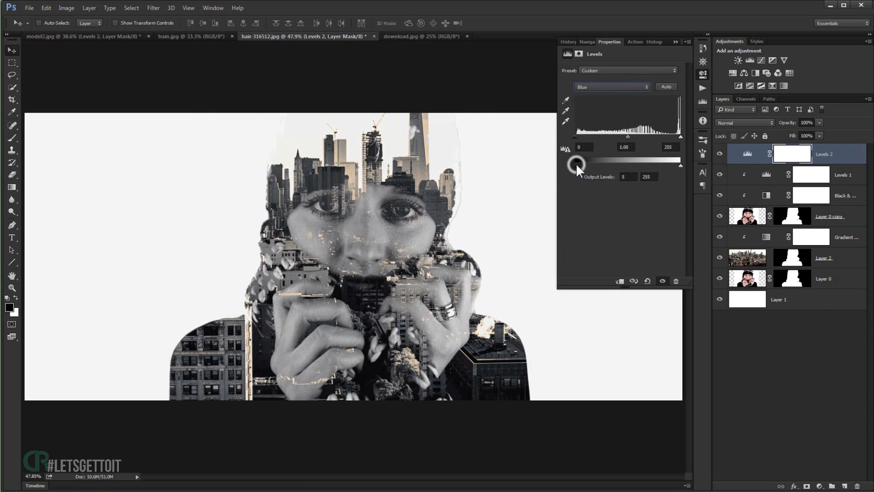
drag(577, 166, 579, 167)
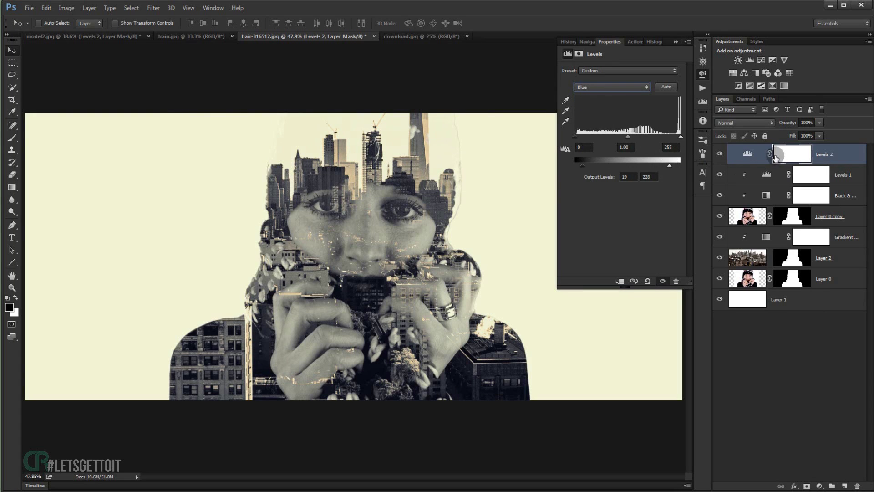
click(675, 41)
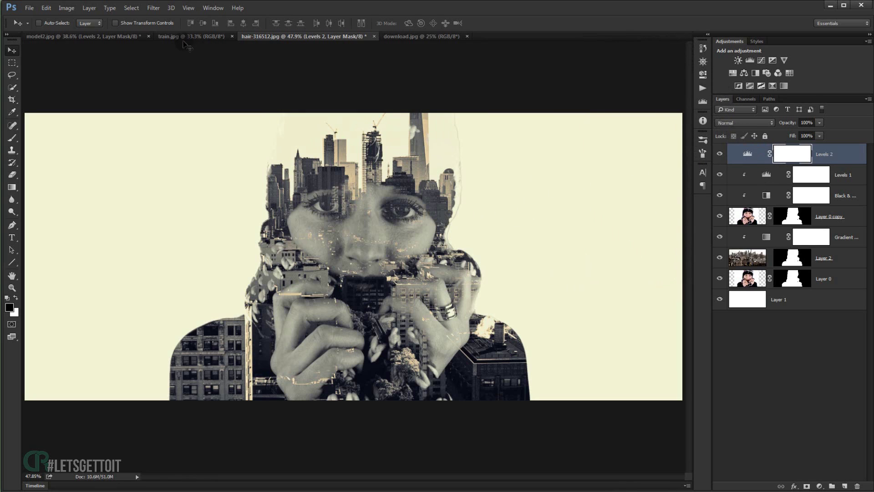
Compare the portrait with model2.jpg and view the train-track double exposure enlarged with the interface panels hidden
click(114, 36)
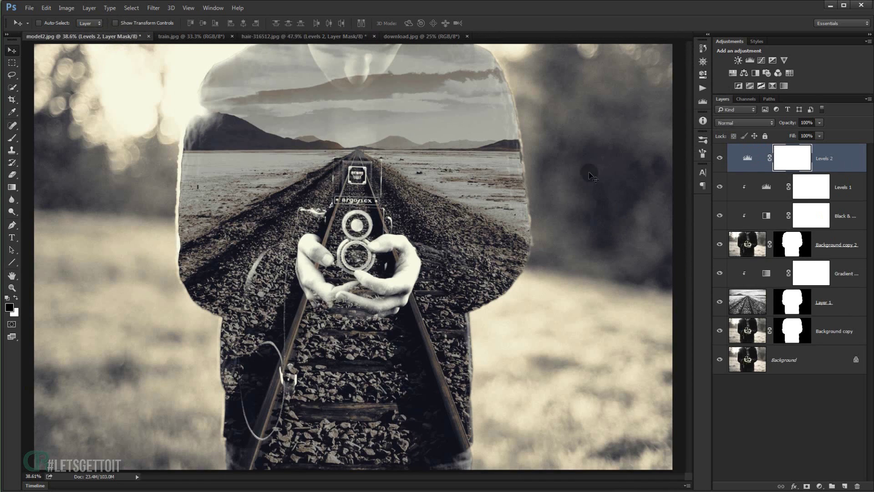
click(314, 37)
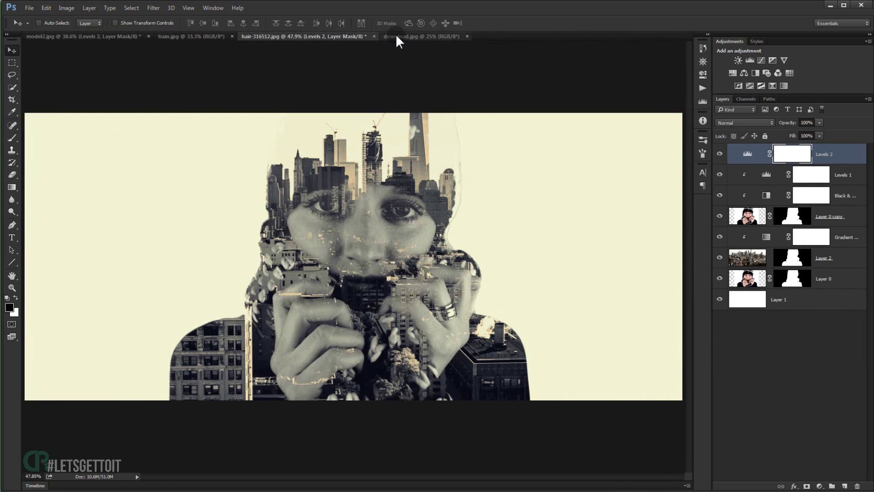
click(122, 36)
key(Tab)
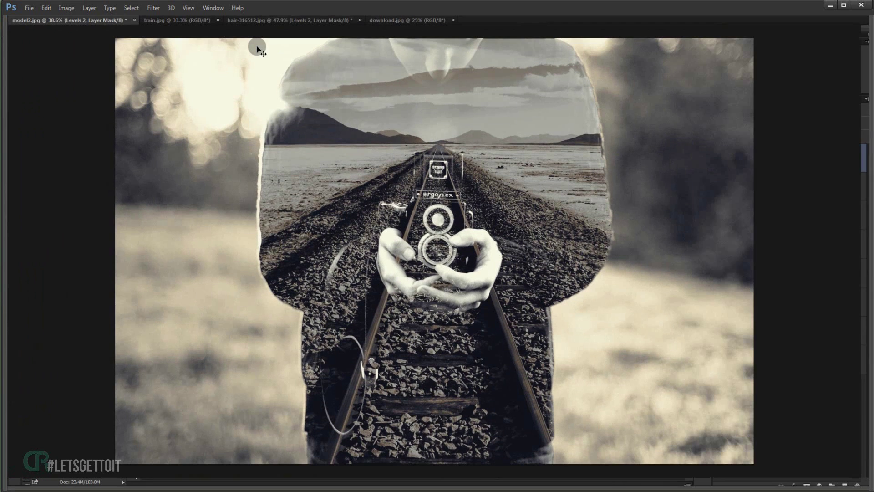
drag(254, 42, 258, 50)
scroll(258, 49, up, 1)
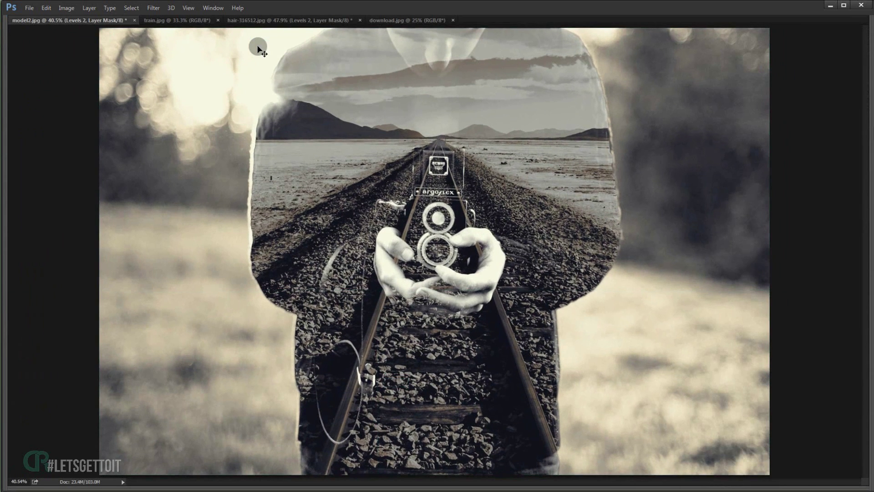